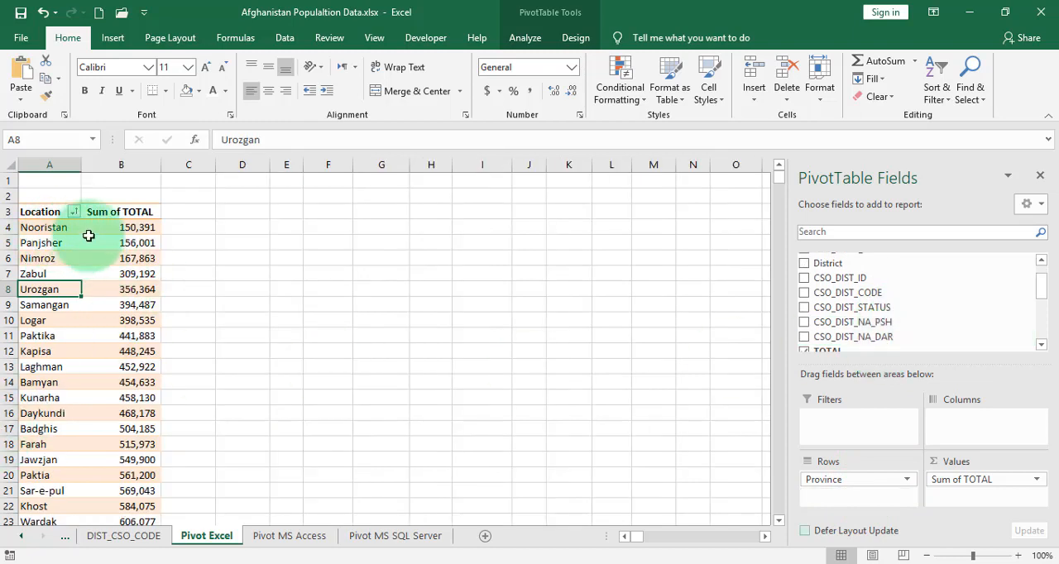
- Show the pivot table's Sum of TOTAL values as % of Grand Total
right_click(140, 230)
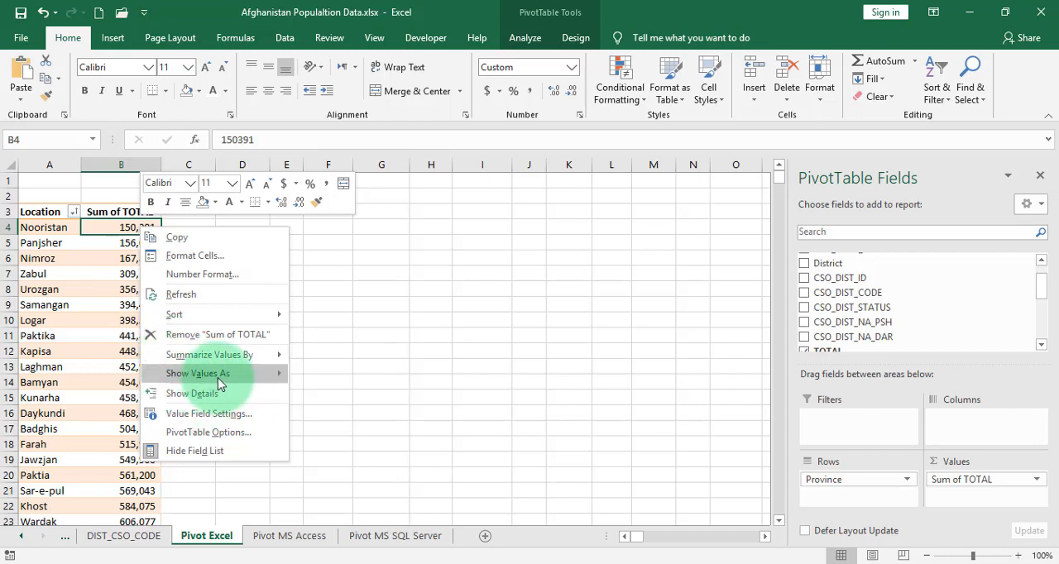
mouse_move(223, 374)
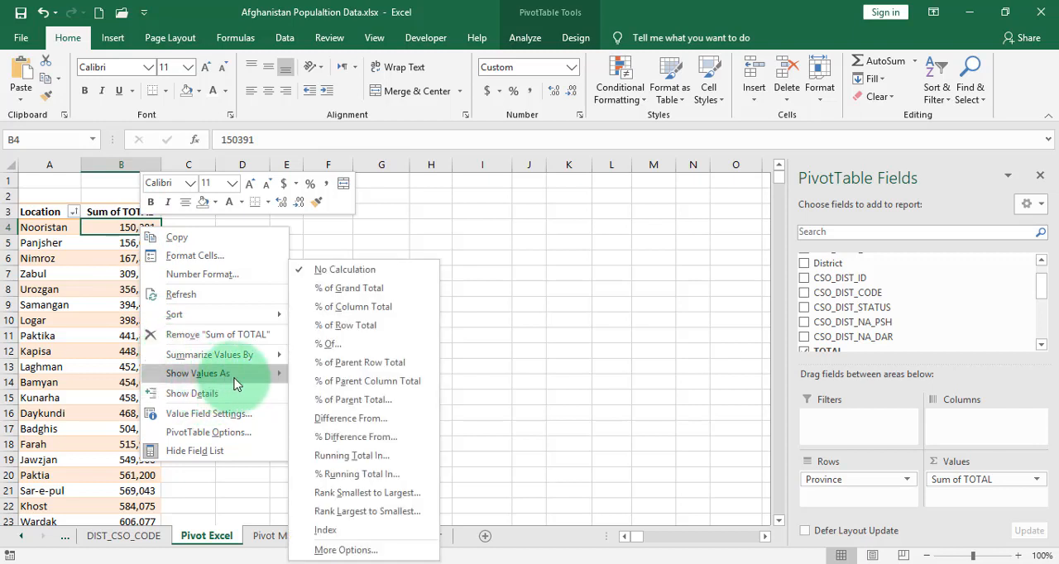
click(391, 289)
- Enter =sum(B4:B37) in cell C38 beside the grand total, then delete it again
scroll(136, 237, down, 8)
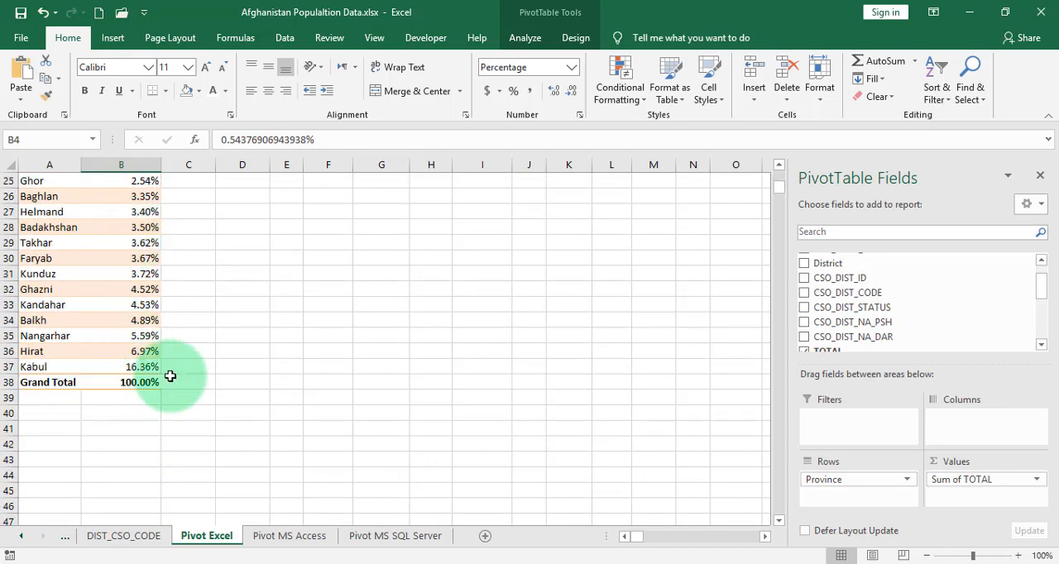
click(199, 381)
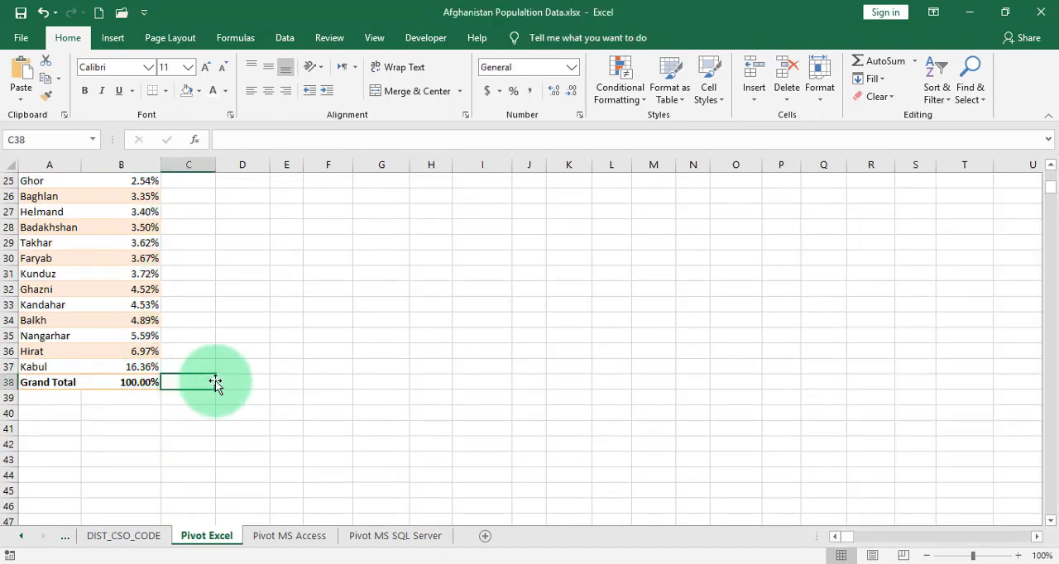
text(=sum)
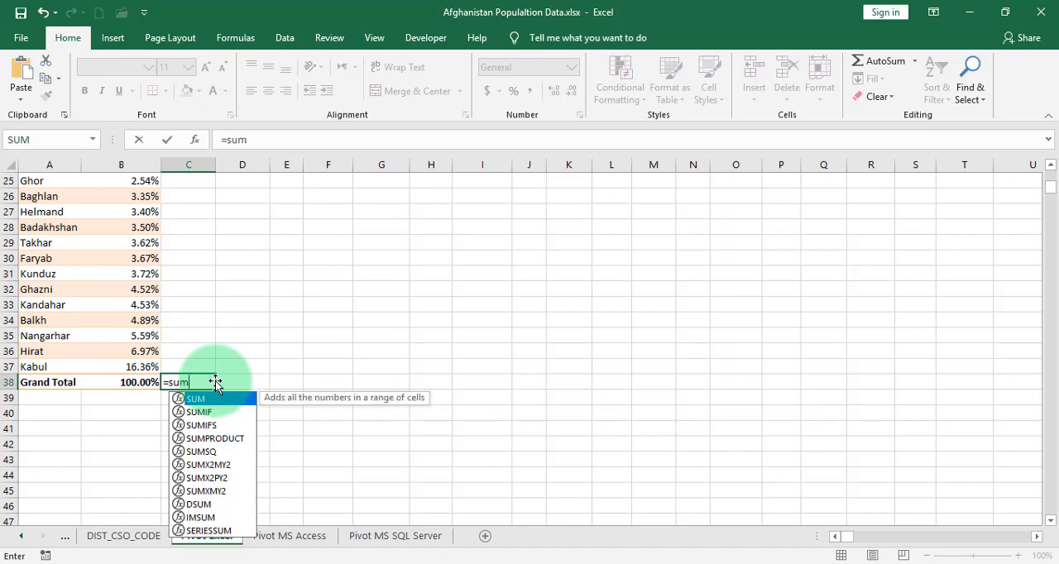
text(()
scroll(215, 382, up, 8)
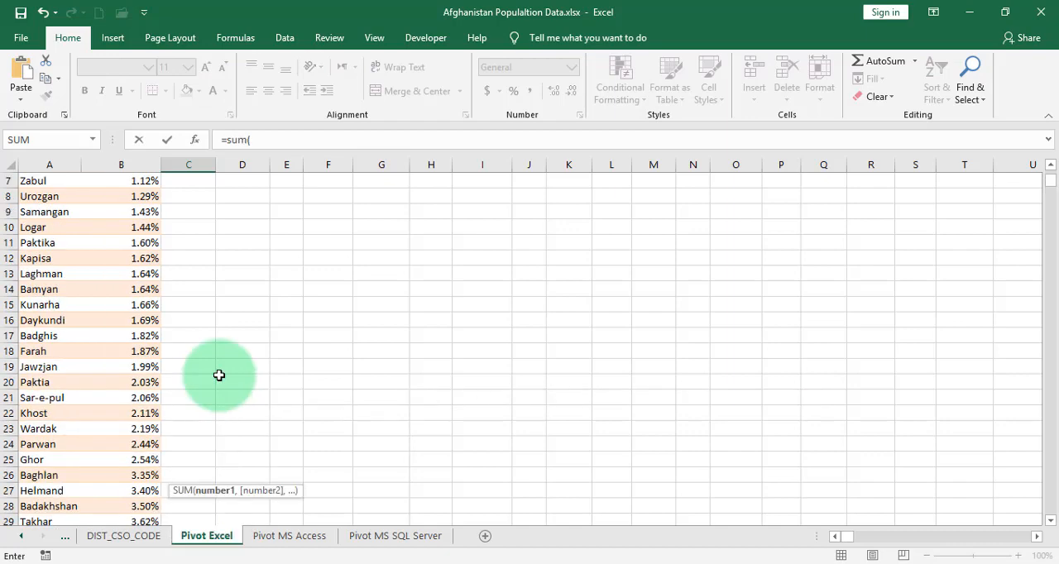
drag(140, 228, 122, 476)
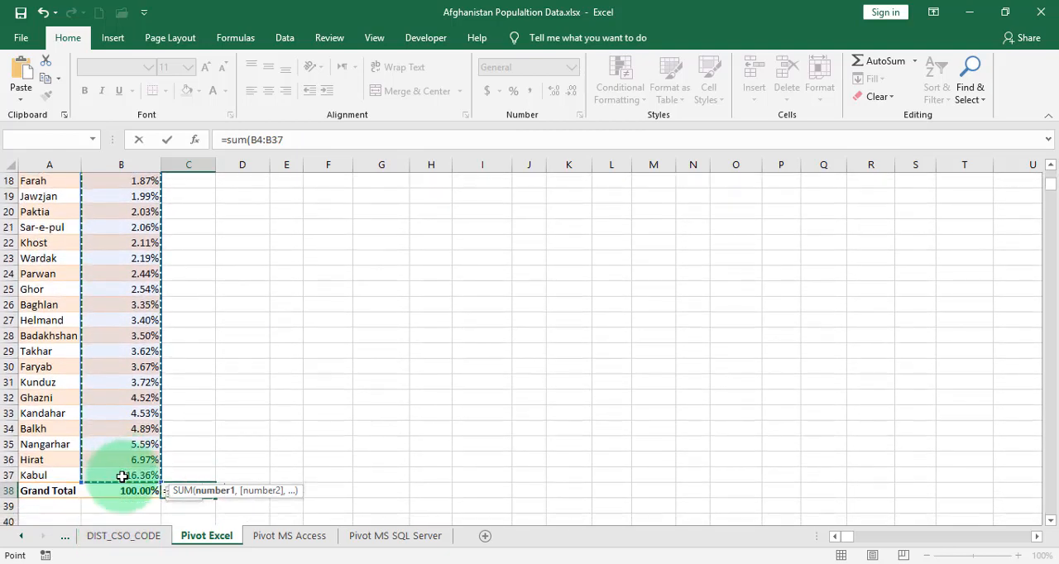
text())
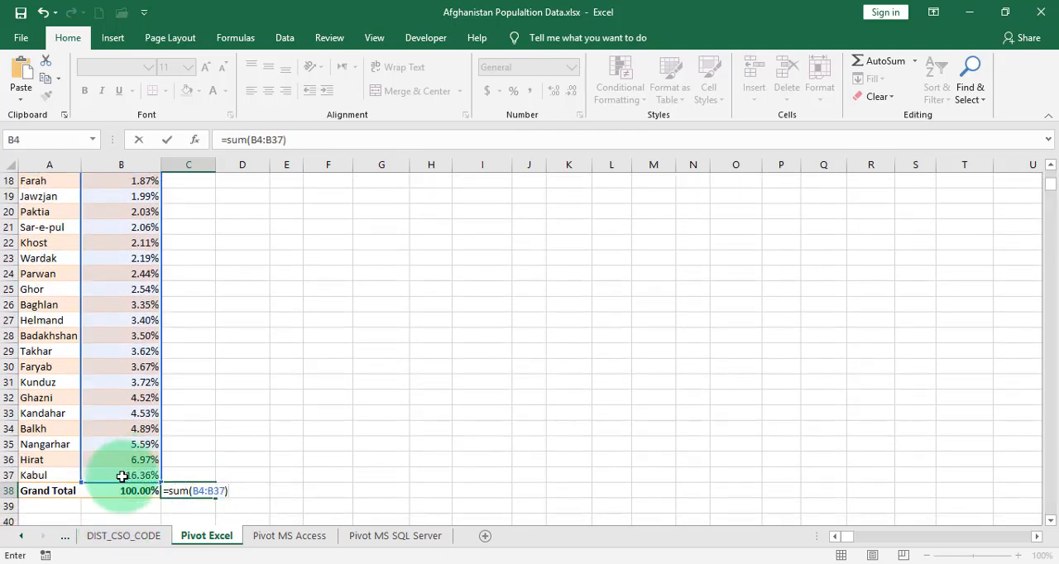
key(Return)
click(207, 491)
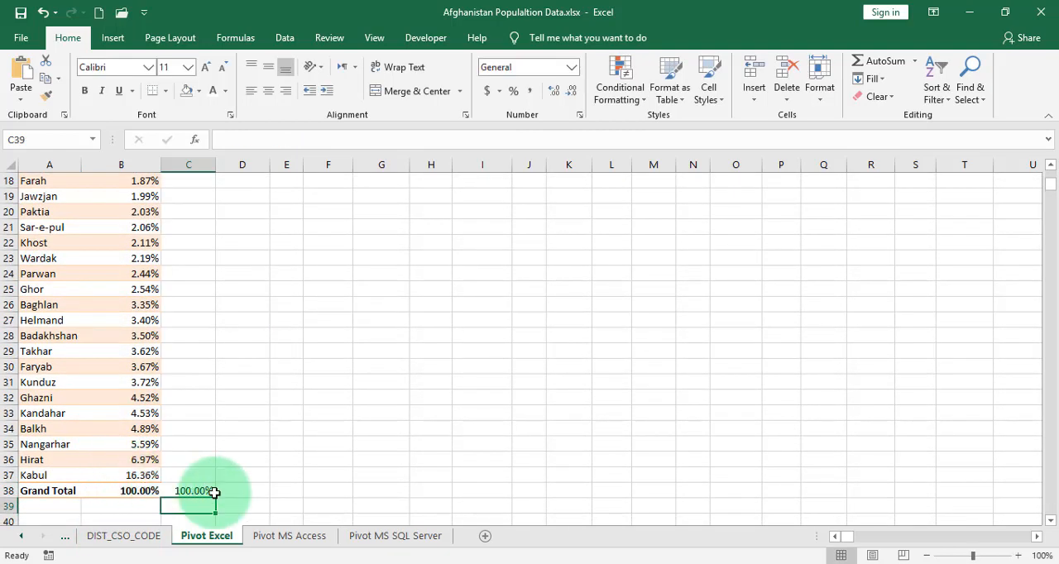
key(Delete)
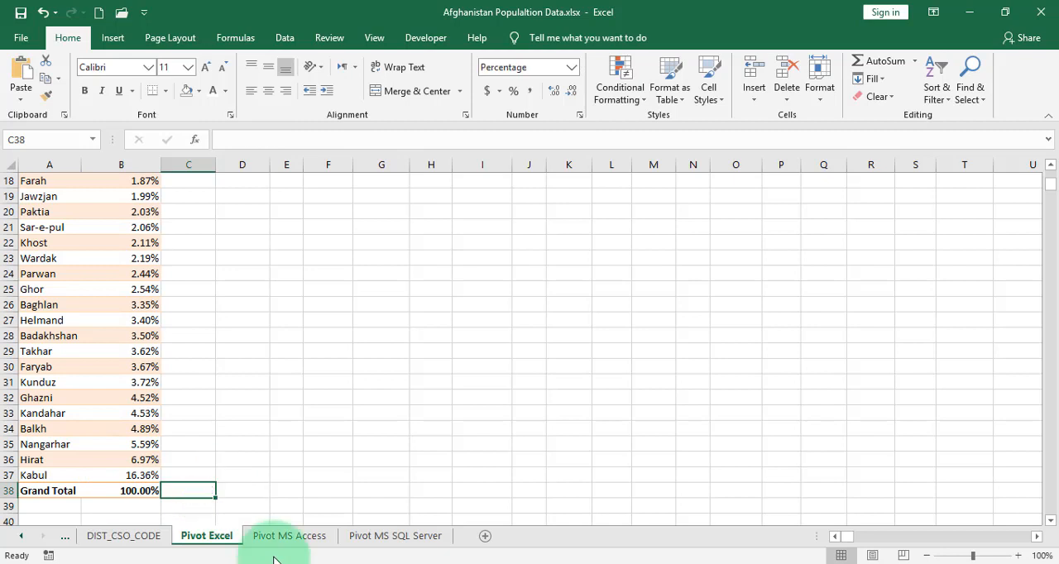
scroll(138, 328, up, 5)
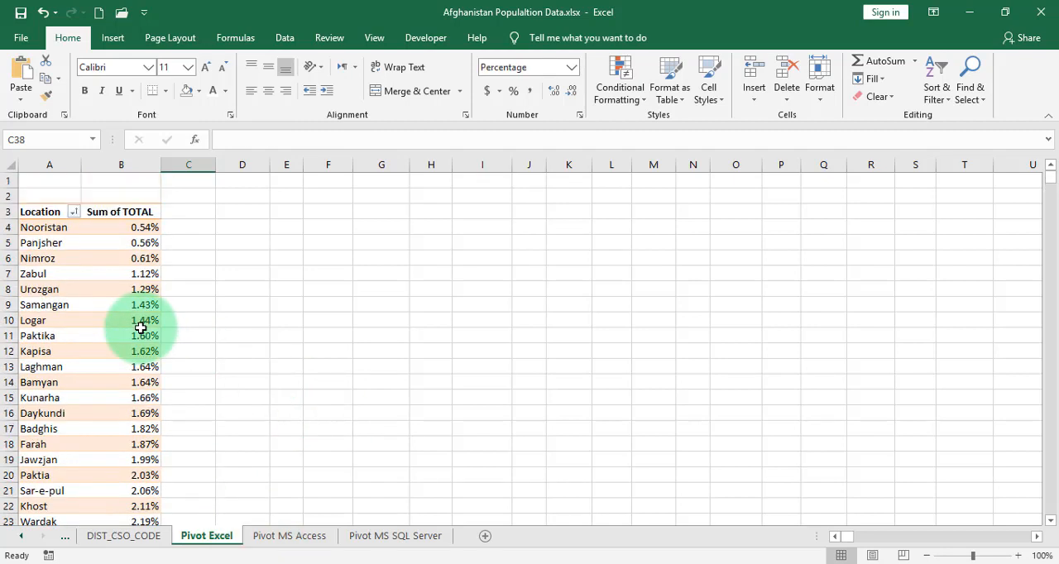
right_click(150, 232)
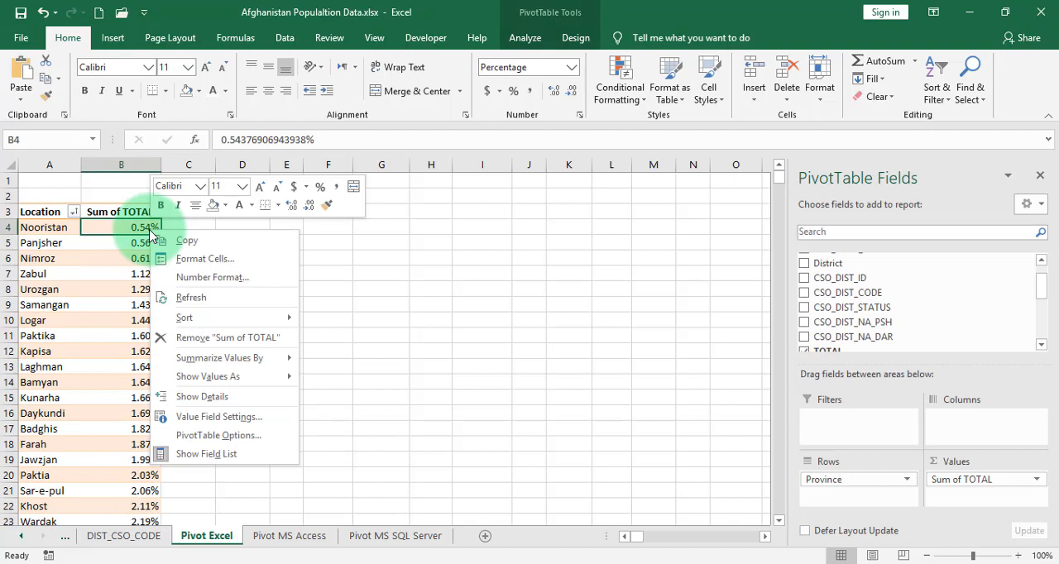
click(125, 228)
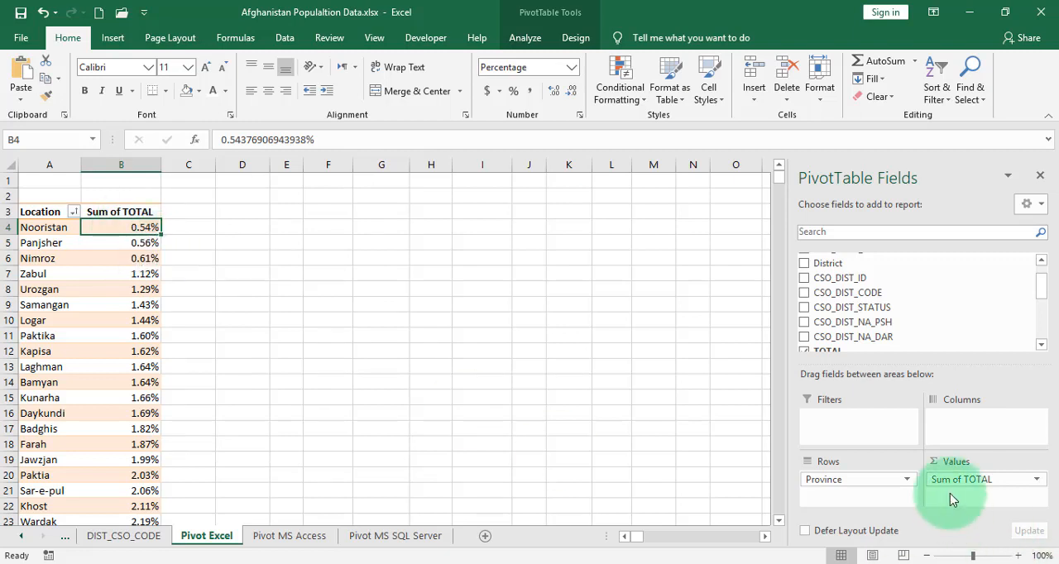
click(1034, 481)
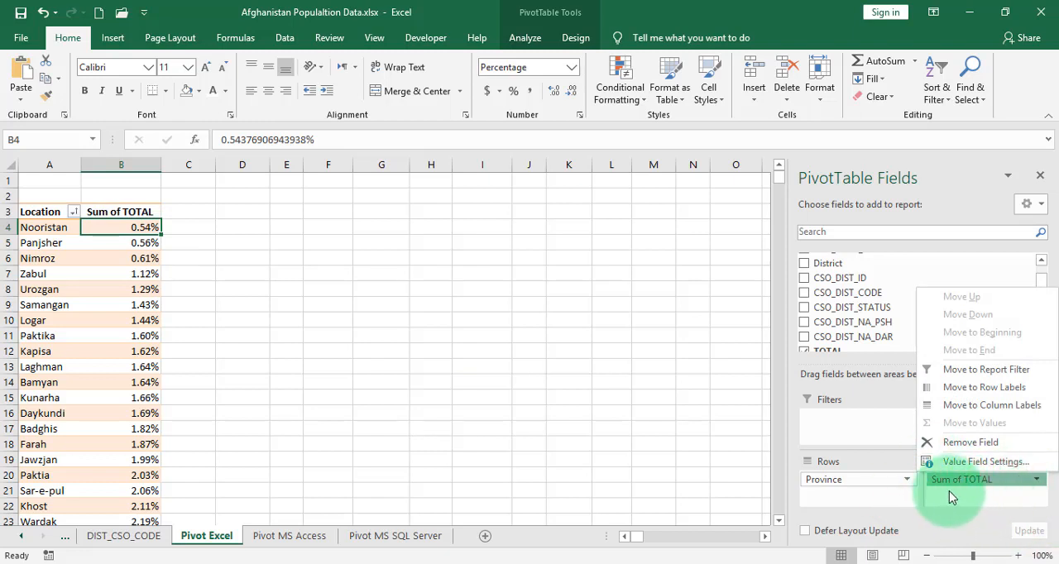
click(880, 499)
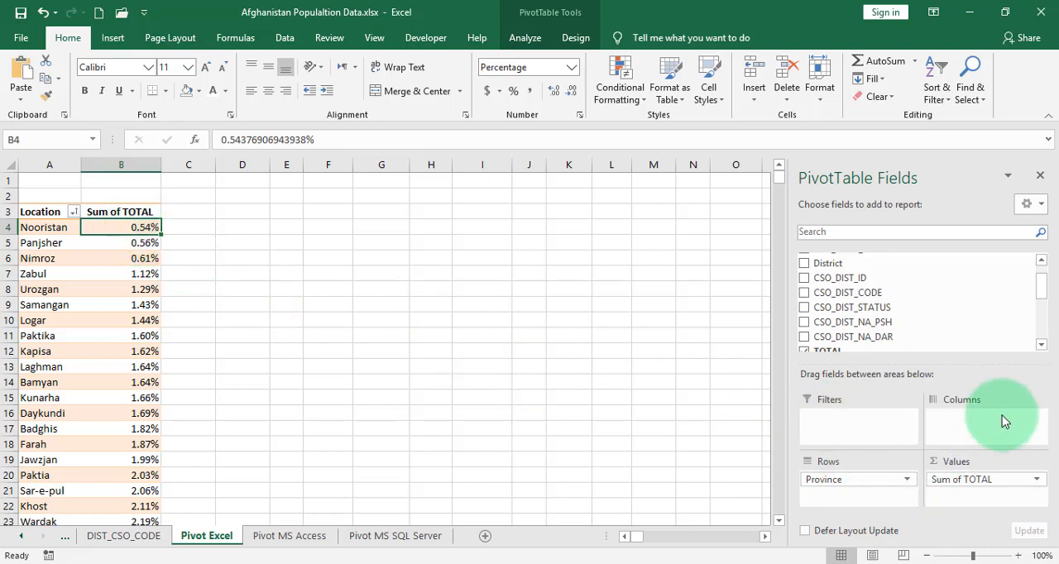
- Sort the provinces by Sum of TOTAL from largest to smallest
right_click(135, 234)
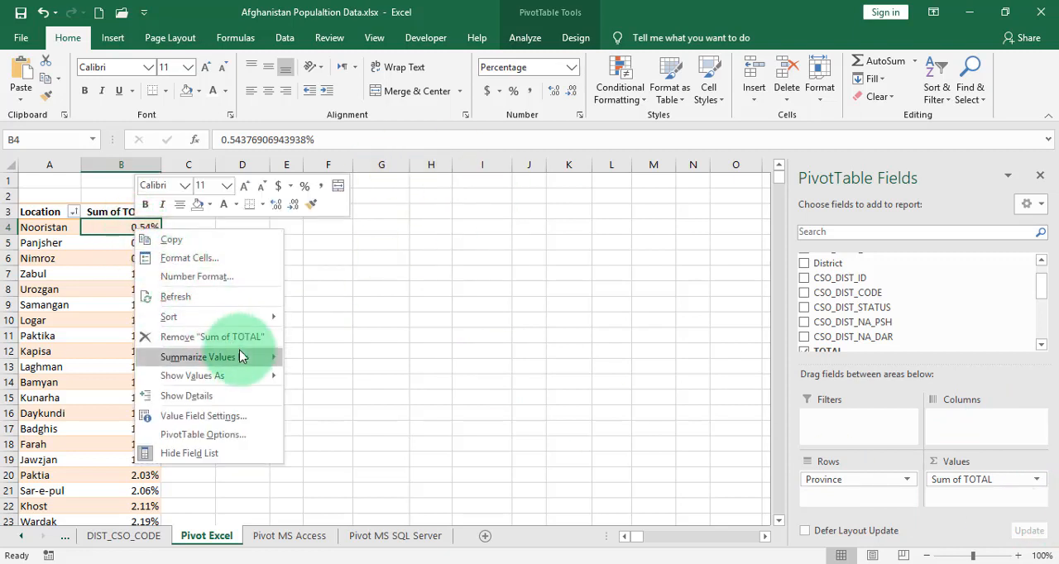
mouse_move(236, 318)
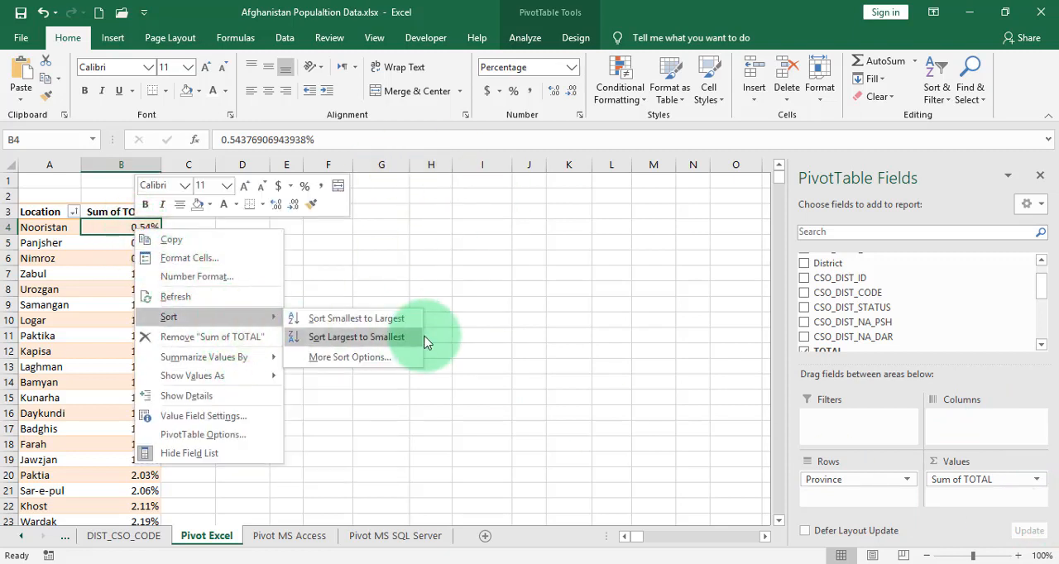
click(394, 346)
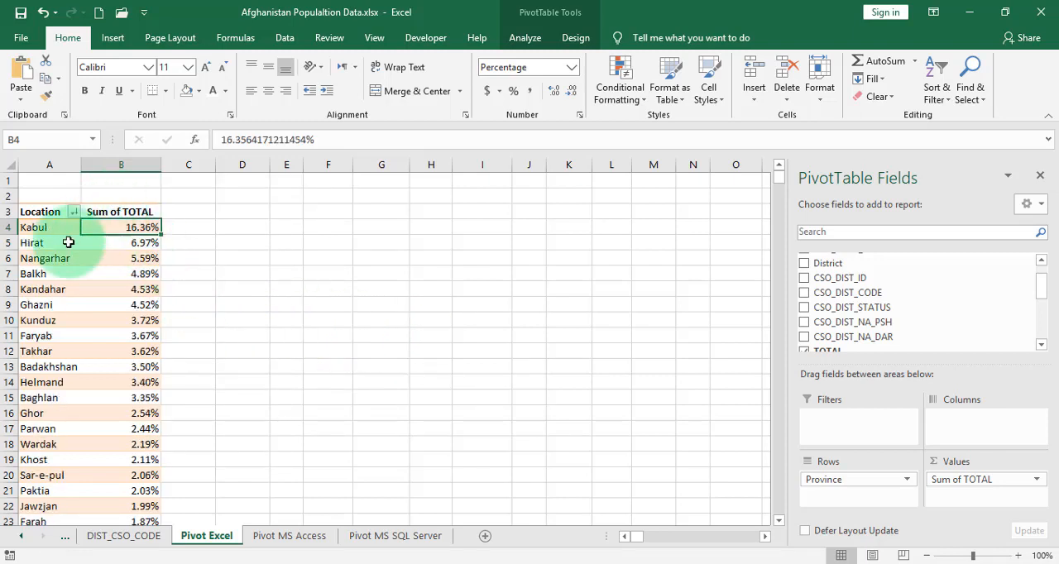
- Select the three top-ranked provinces with their percentages
drag(18, 227, 106, 260)
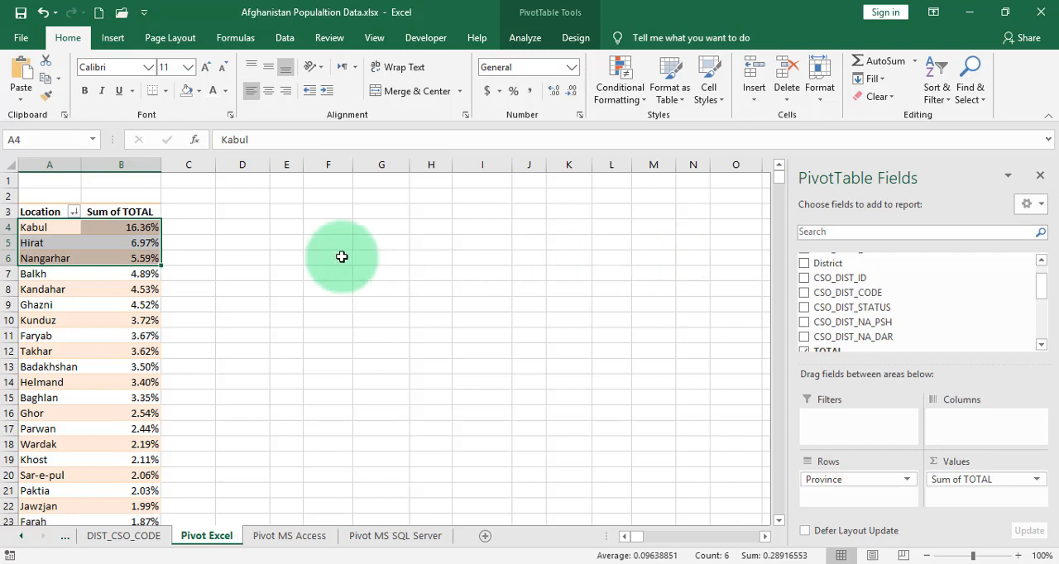
right_click(129, 230)
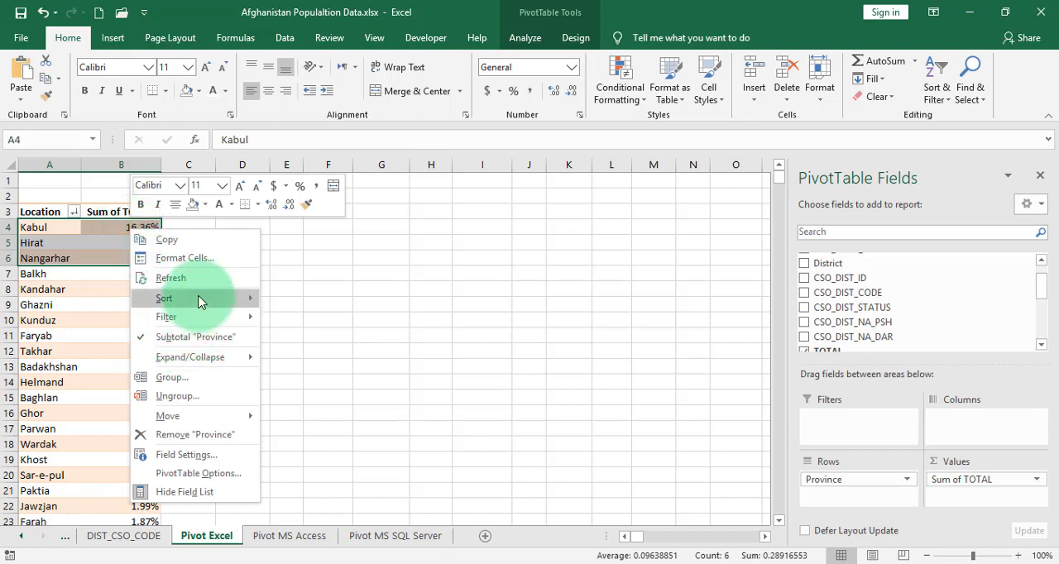
mouse_move(201, 299)
click(87, 278)
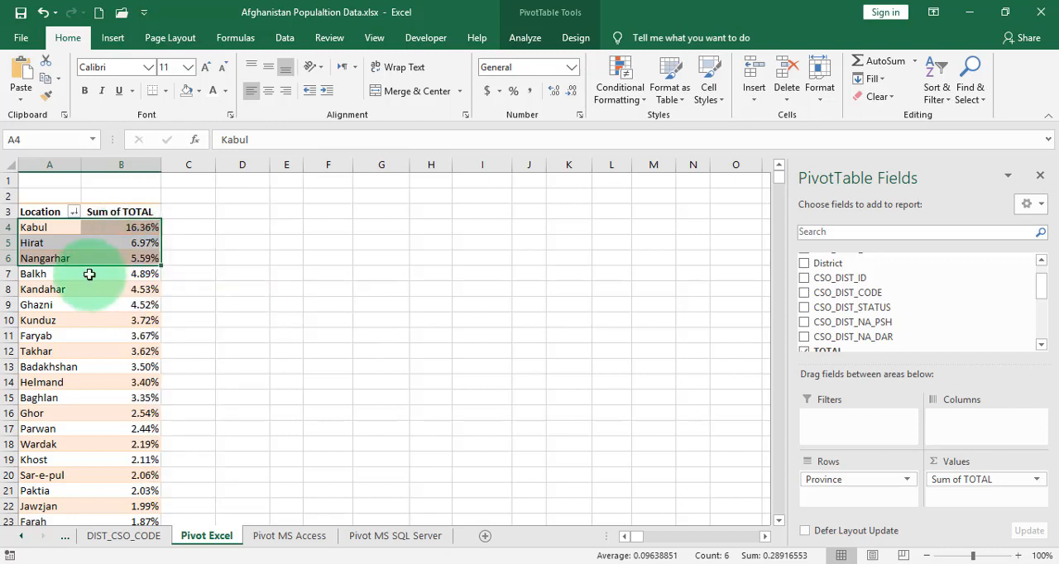
click(90, 274)
- Sort the Sum of TOTAL values from smallest to largest
click(148, 232)
right_click(148, 234)
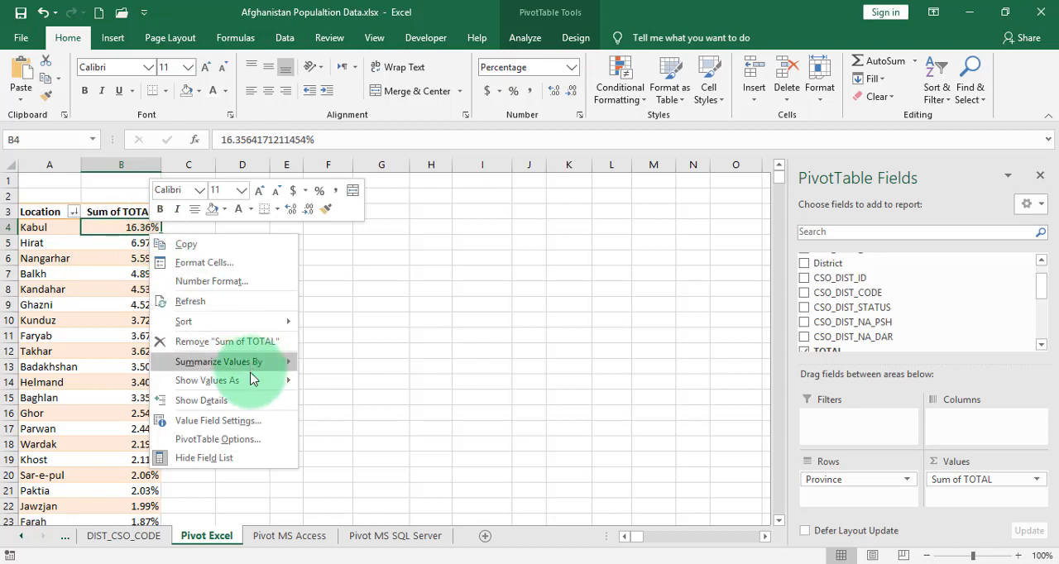
mouse_move(219, 326)
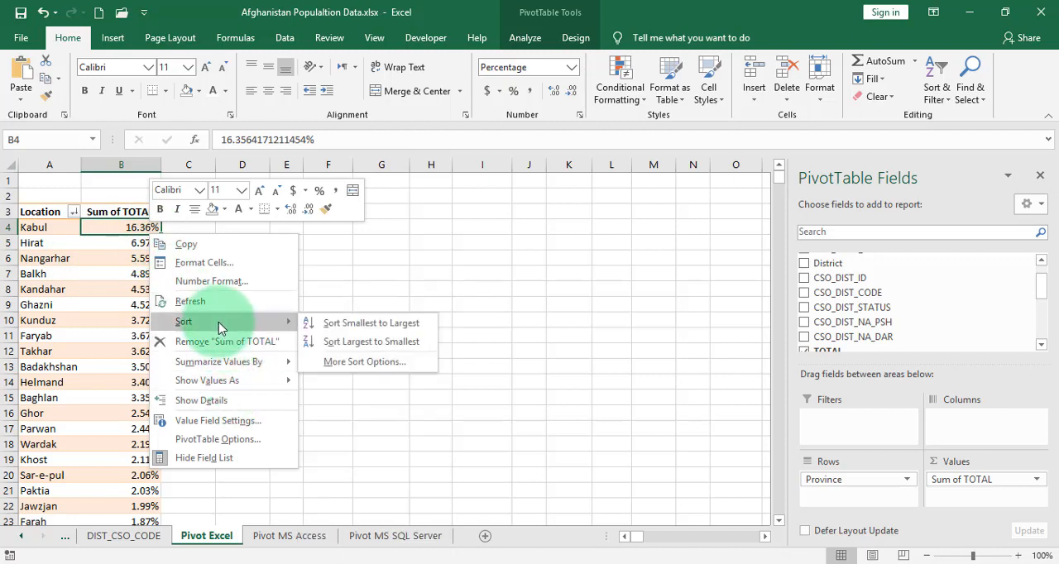
click(369, 328)
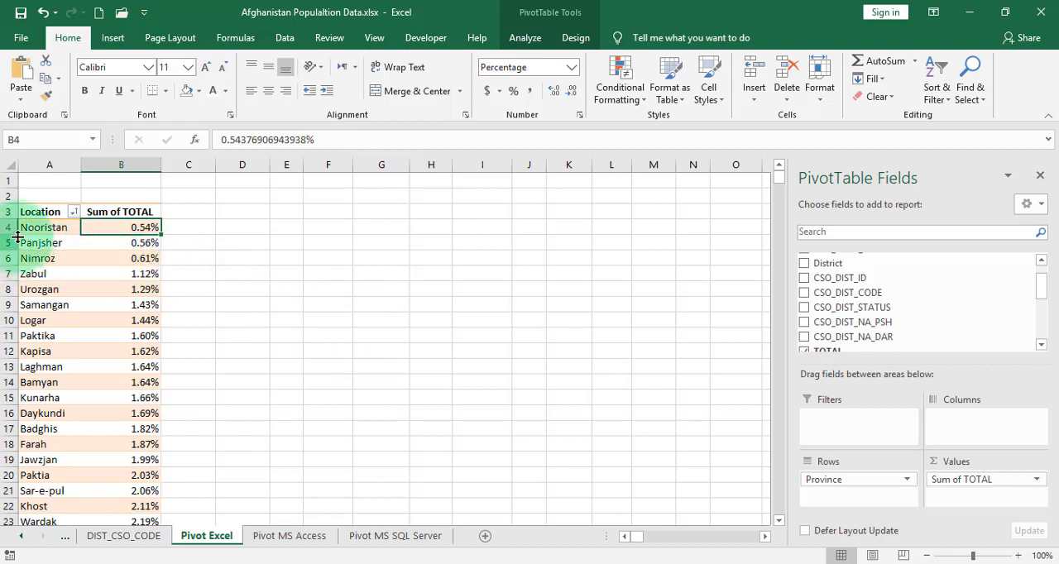
- Select the rows and values of the three smallest provinces
drag(6, 227, 6, 260)
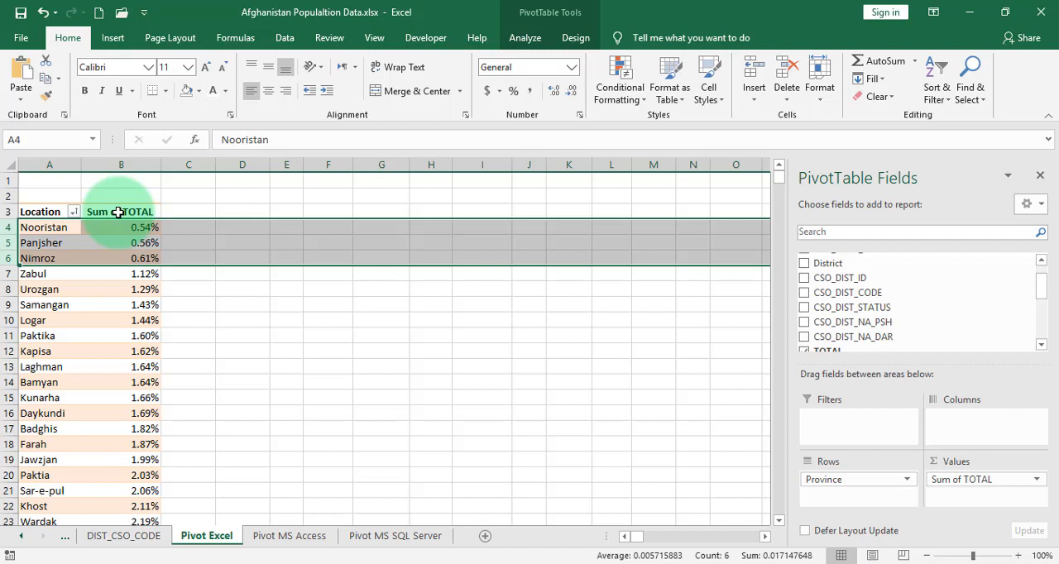
click(89, 383)
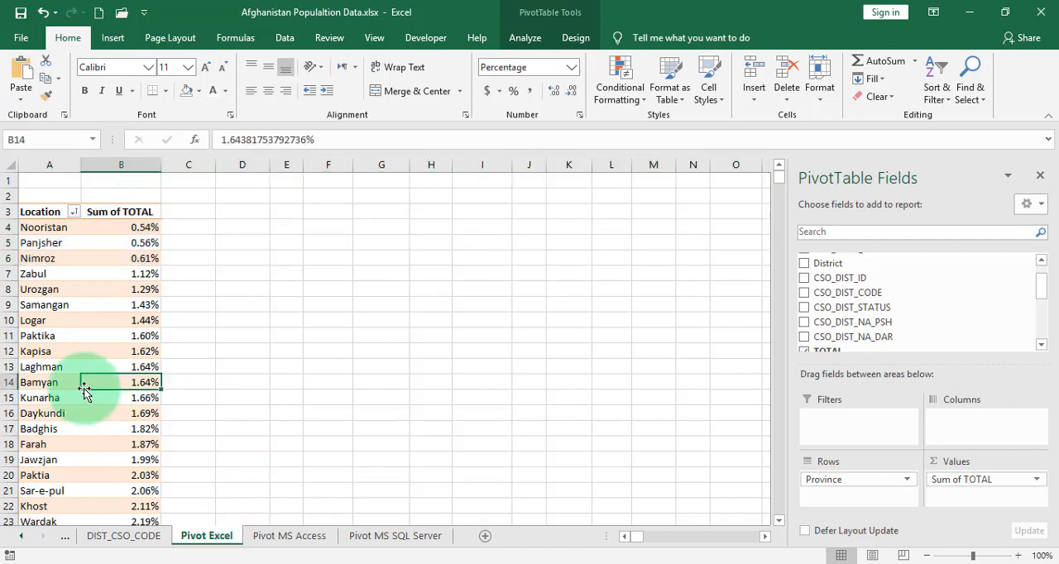
drag(140, 225, 138, 258)
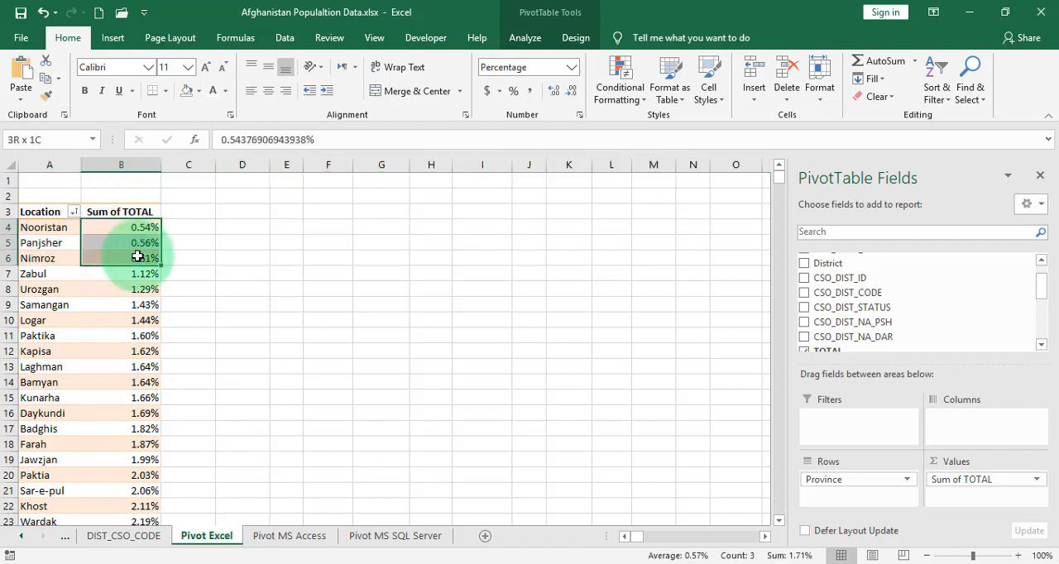
- Show the values as % of Column Total
click(143, 351)
right_click(143, 350)
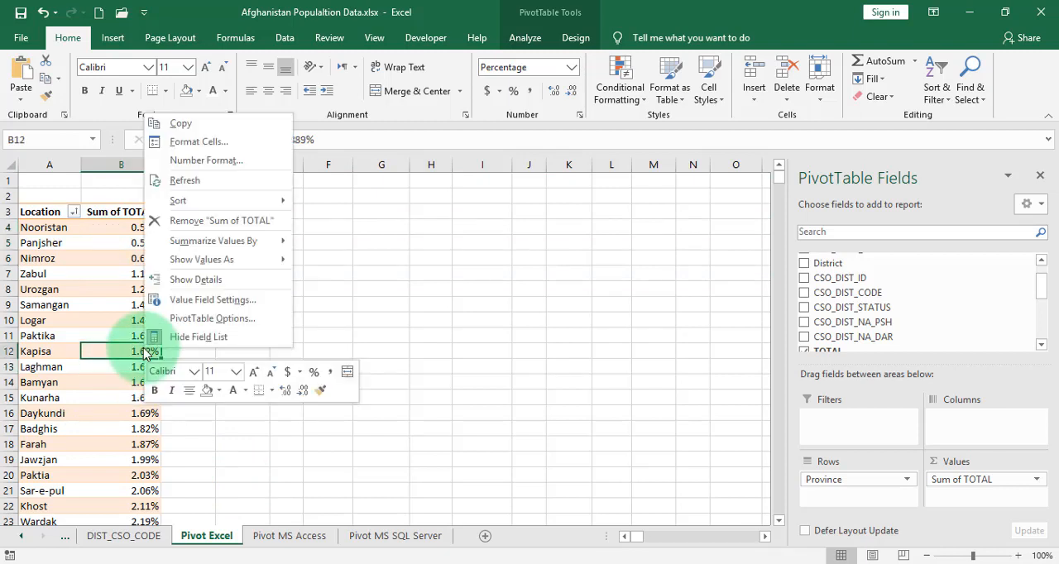
mouse_move(233, 267)
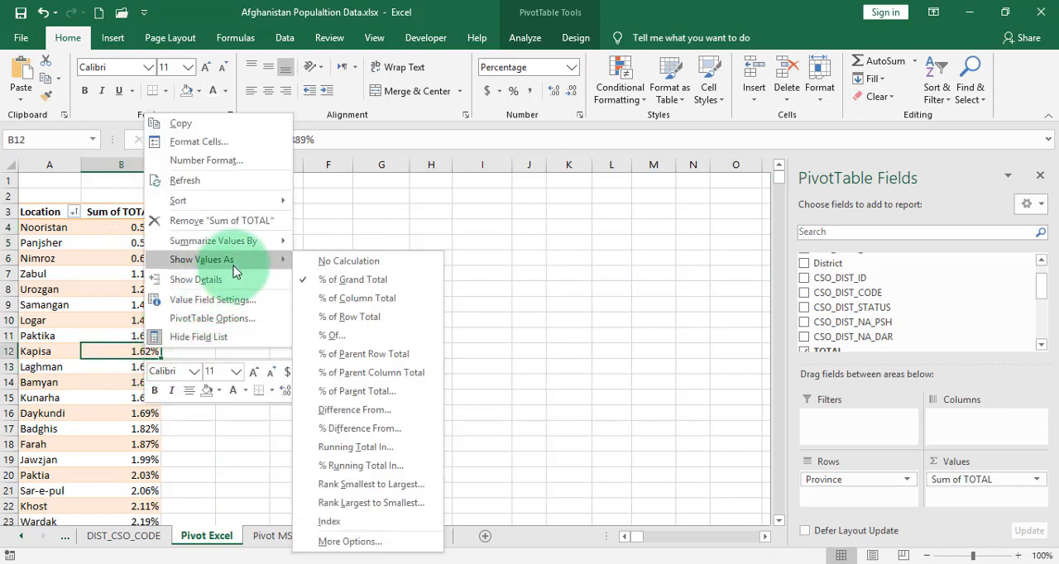
click(355, 305)
scroll(95, 366, down, 4)
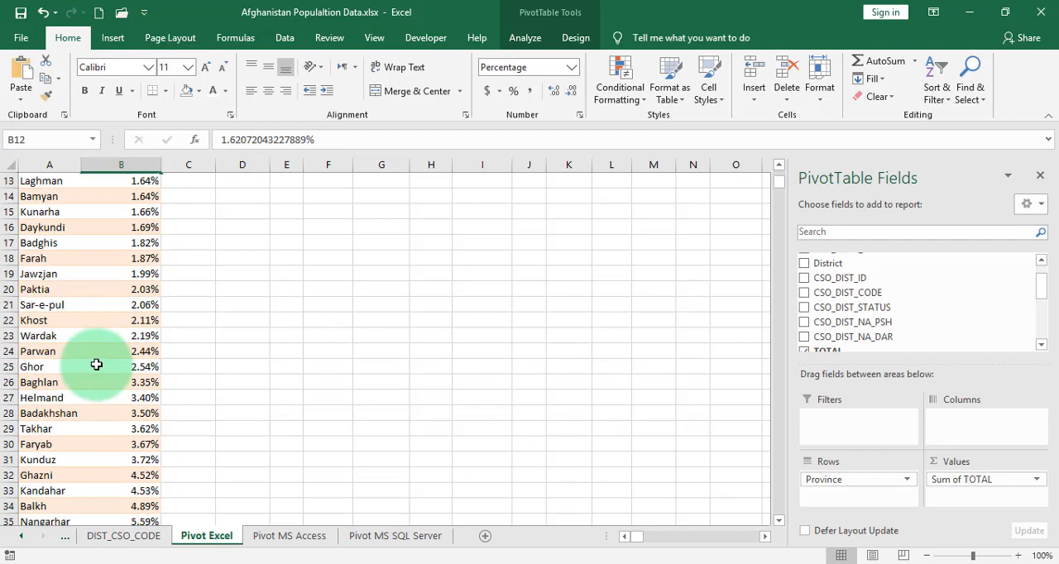
scroll(97, 365, down, 6)
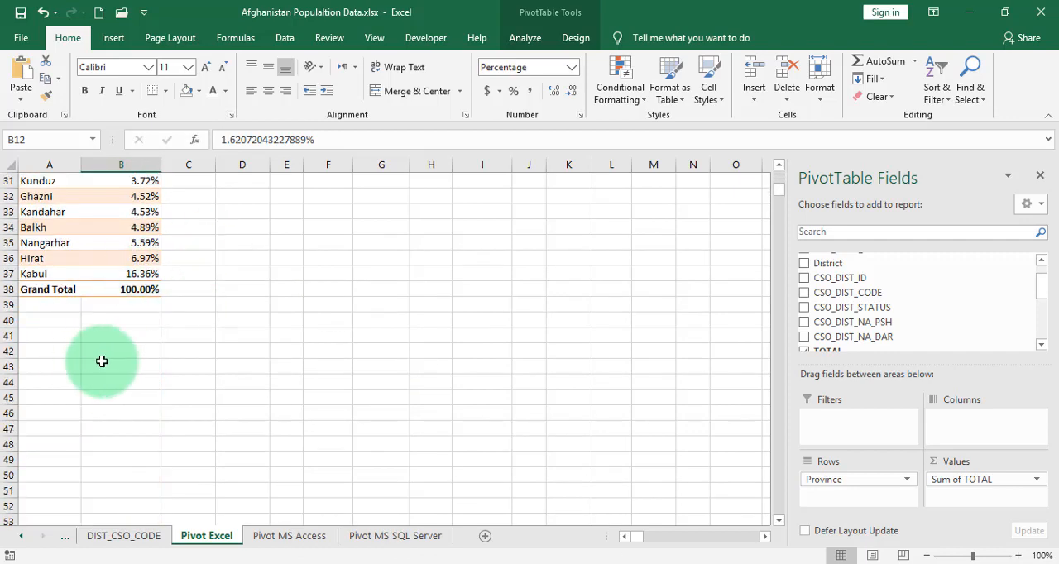
scroll(102, 361, up, 10)
- Show the values as % of Row Total
right_click(144, 301)
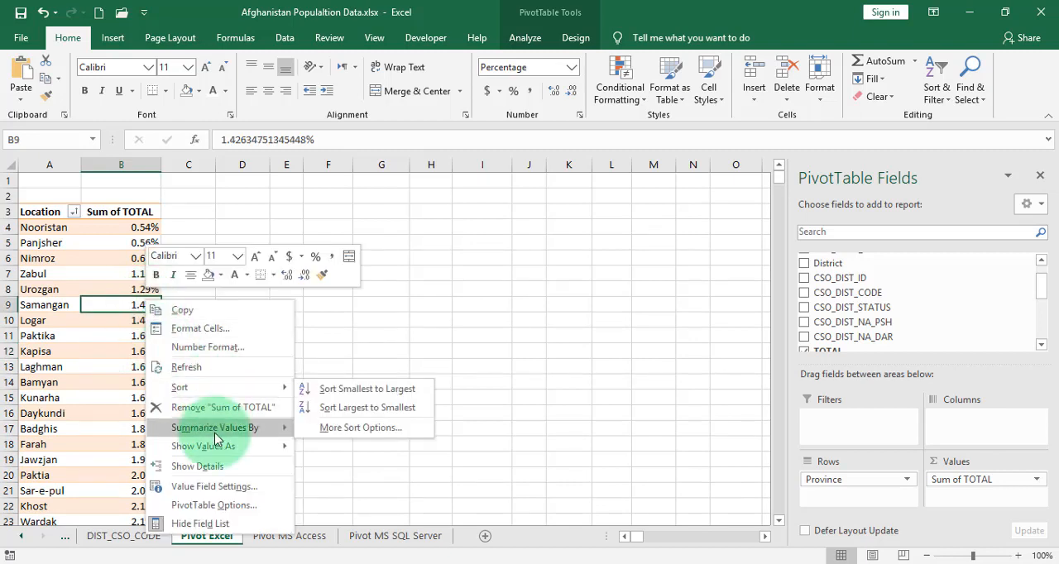
mouse_move(219, 446)
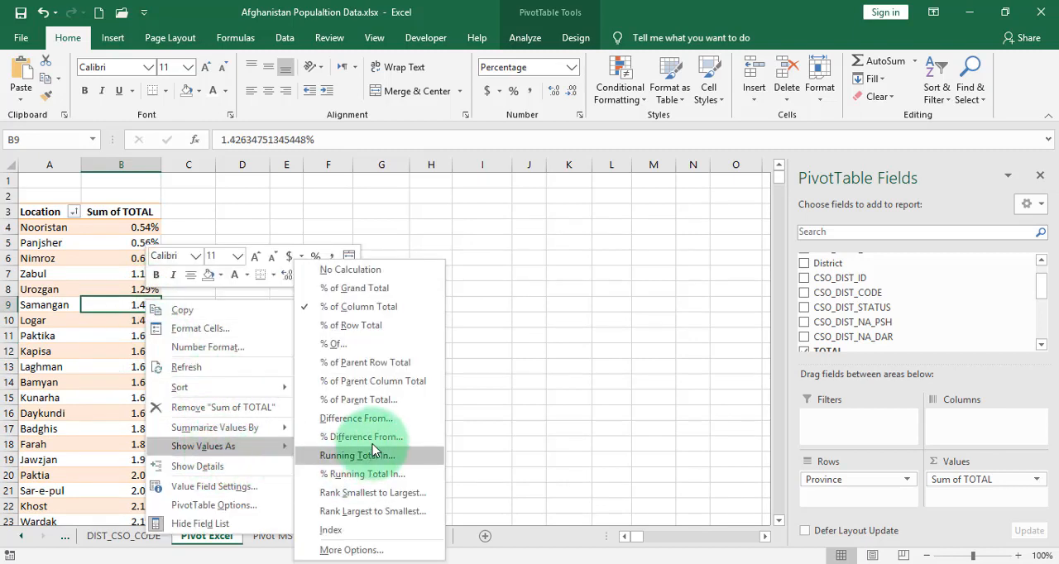
click(372, 327)
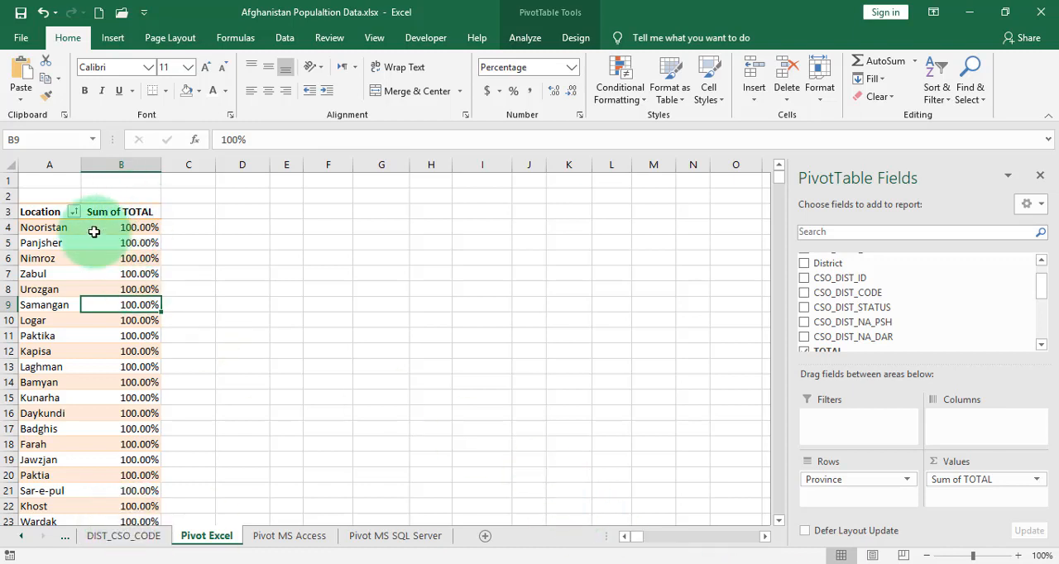
click(18, 227)
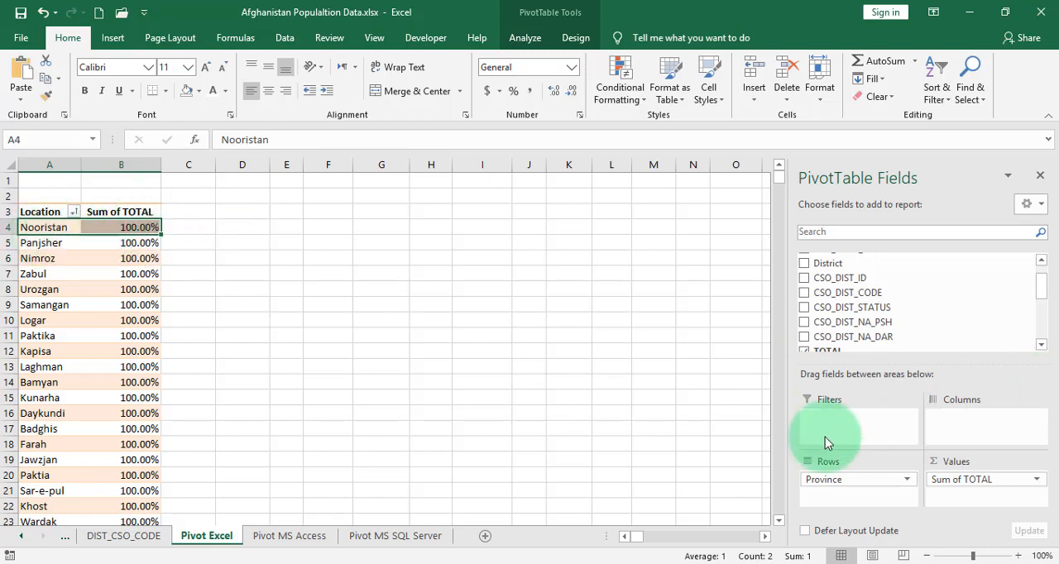
- Move the Province field from Rows to Columns and back to Rows
drag(853, 493, 993, 419)
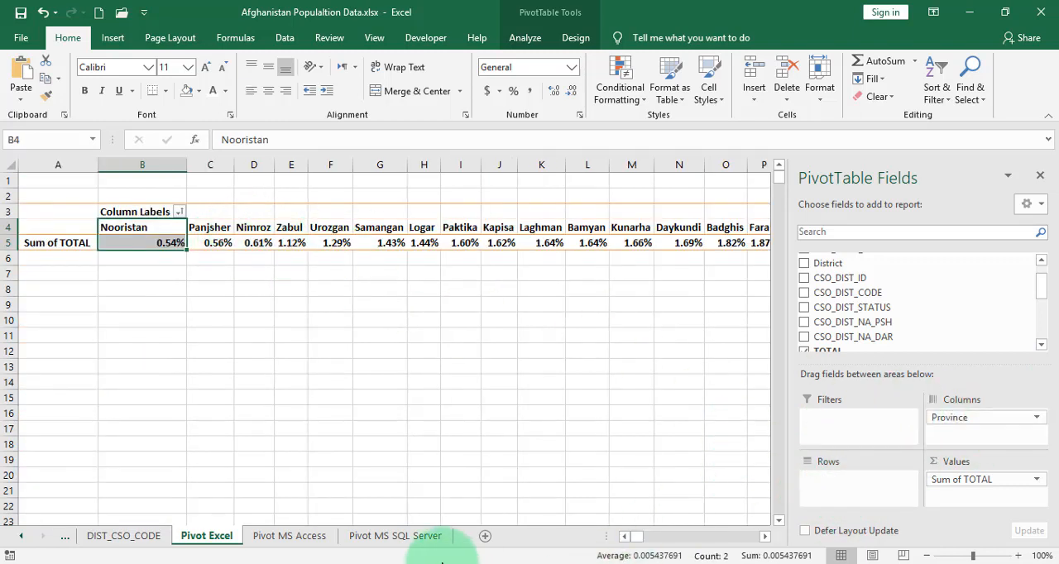
drag(636, 543, 584, 542)
drag(982, 419, 811, 487)
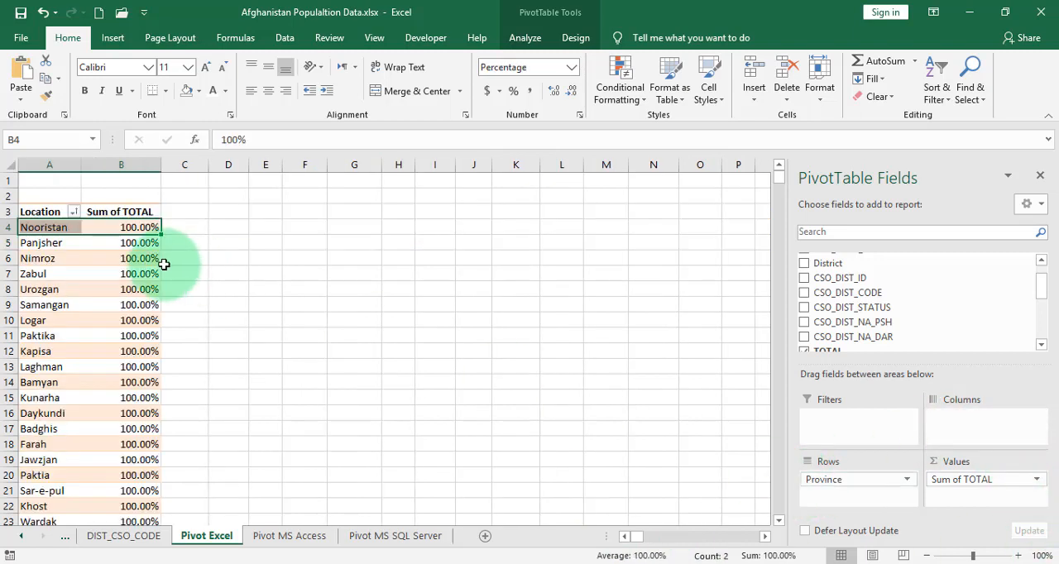
- Sort the provinces by Sum of TOTAL from largest to smallest
right_click(141, 231)
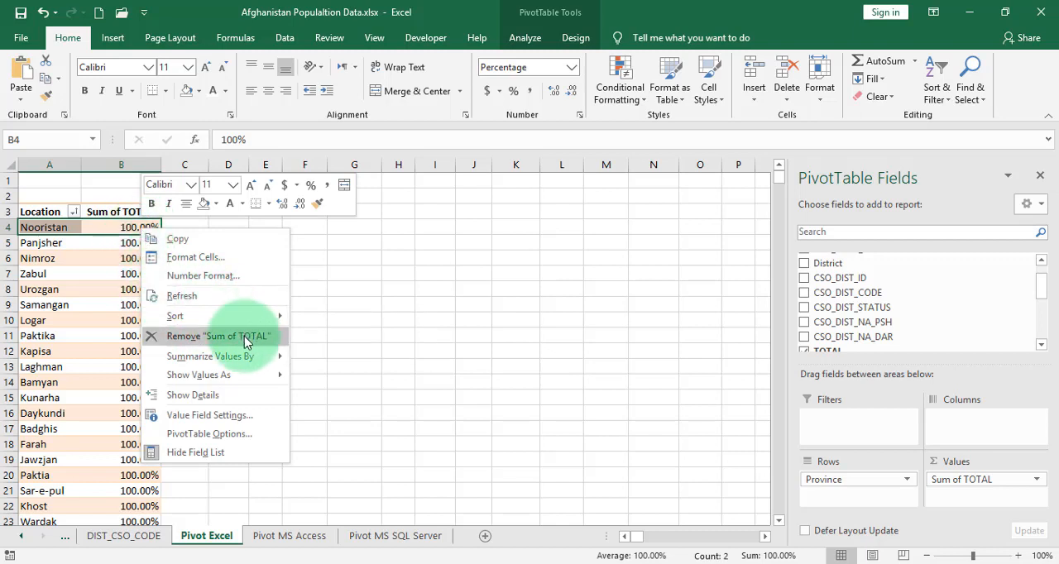
mouse_move(227, 318)
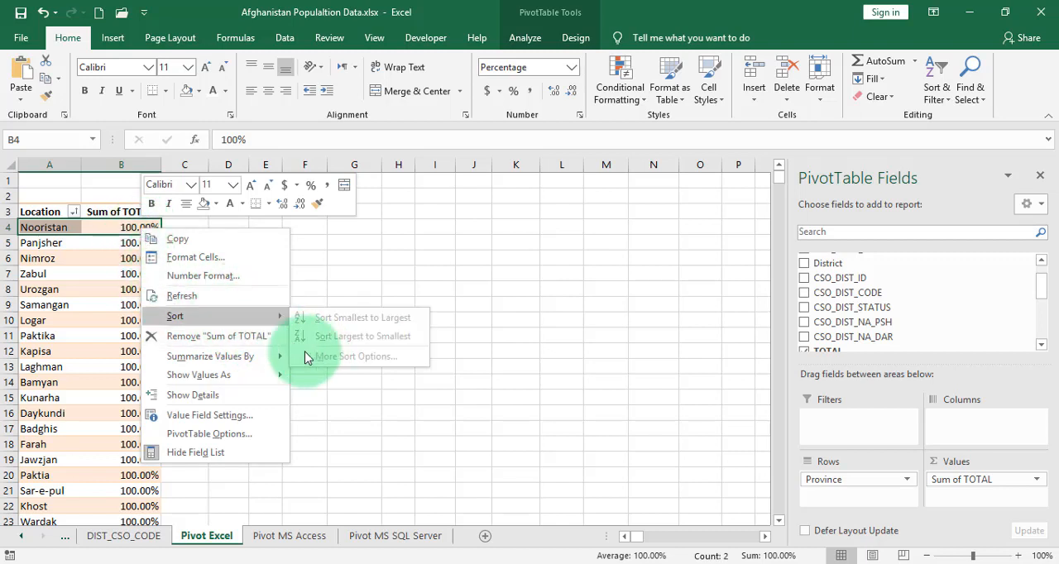
click(111, 246)
right_click(137, 244)
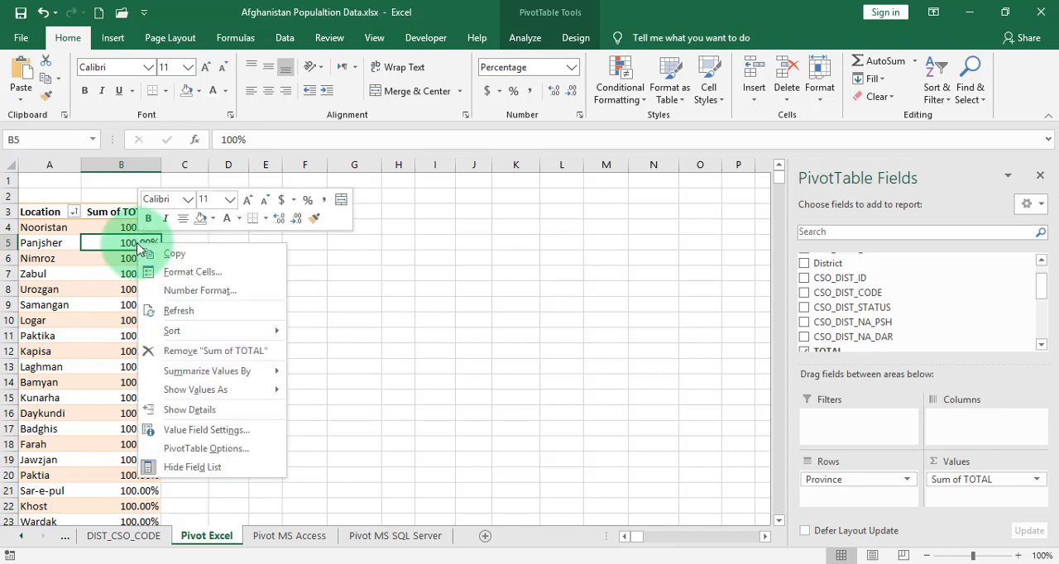
mouse_move(190, 331)
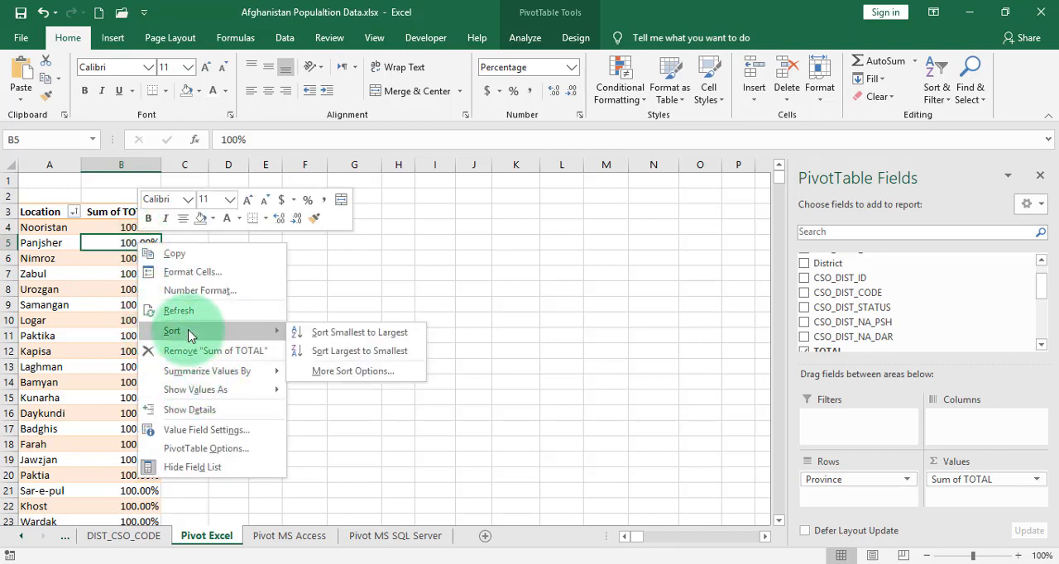
click(377, 352)
click(141, 303)
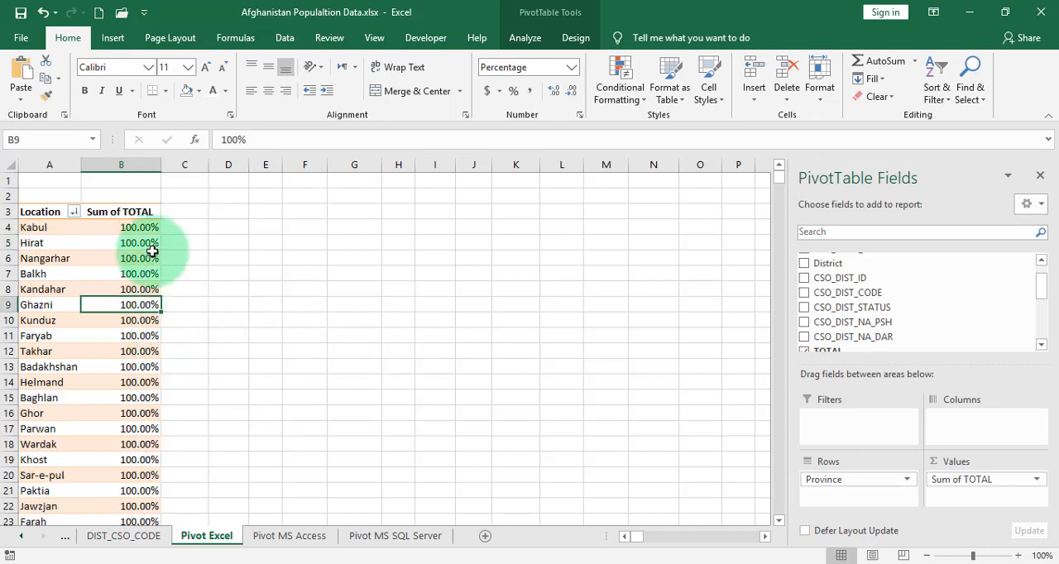
click(146, 228)
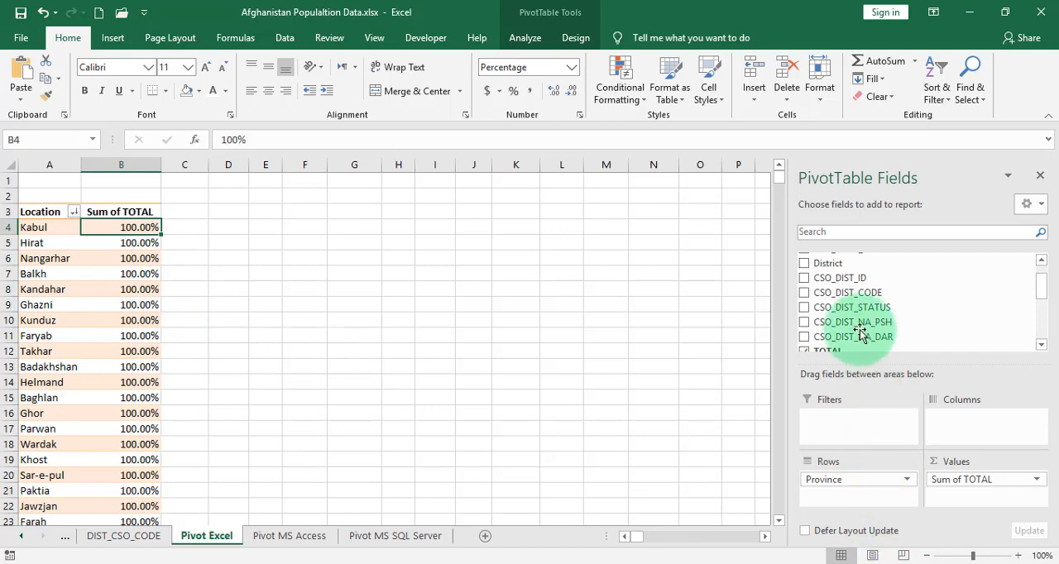
- Add the District field to the Columns area of the pivot table
drag(834, 269, 977, 441)
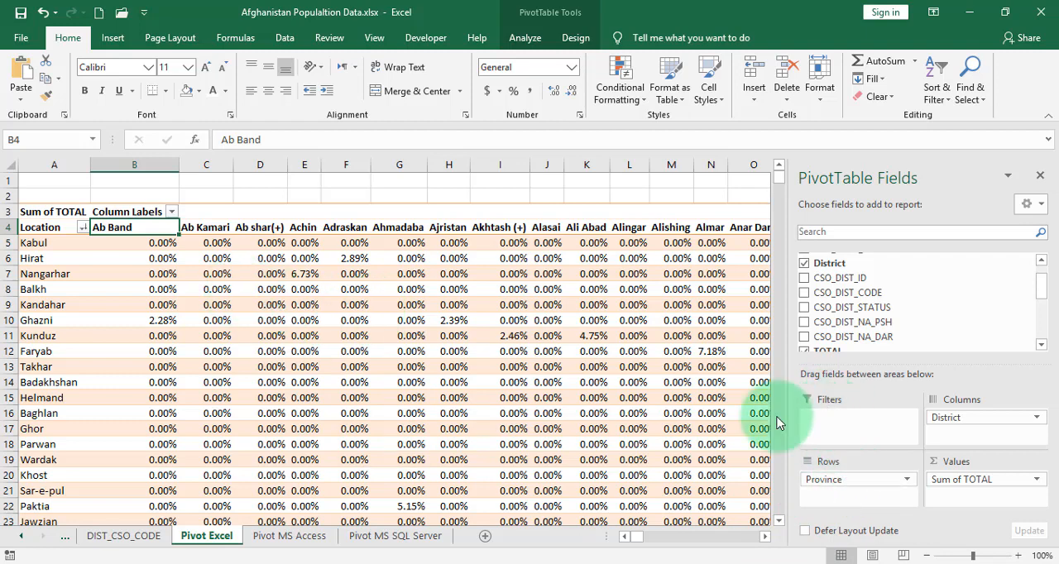
- Browse across the district columns to examine their percentage values
click(338, 246)
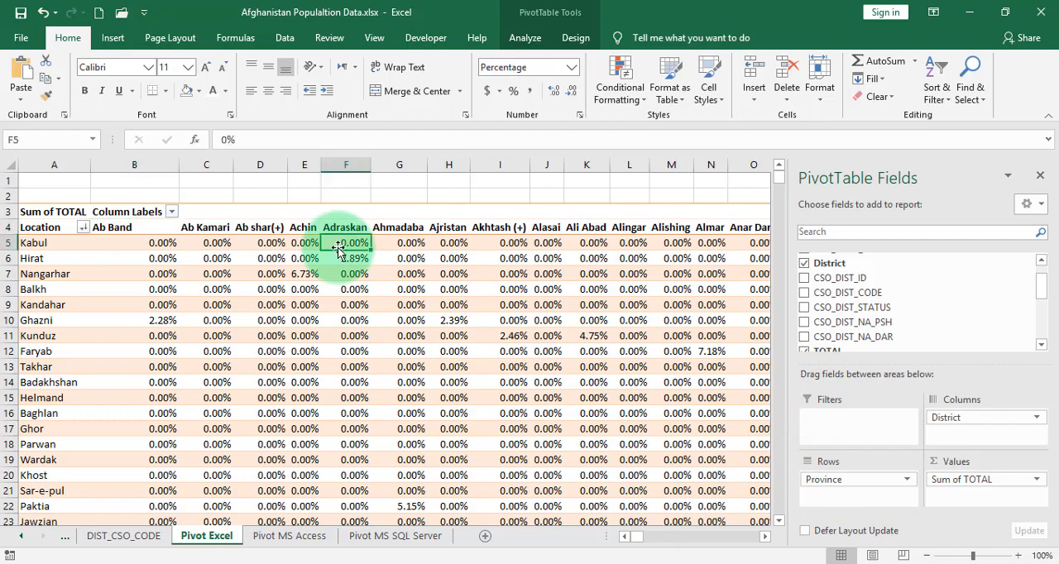
key(Right)
key(Right)
key(Right)
key(Right)
key(Right)
key(Right)
key(Right)
key(Right)
key(Right)
key(Right)
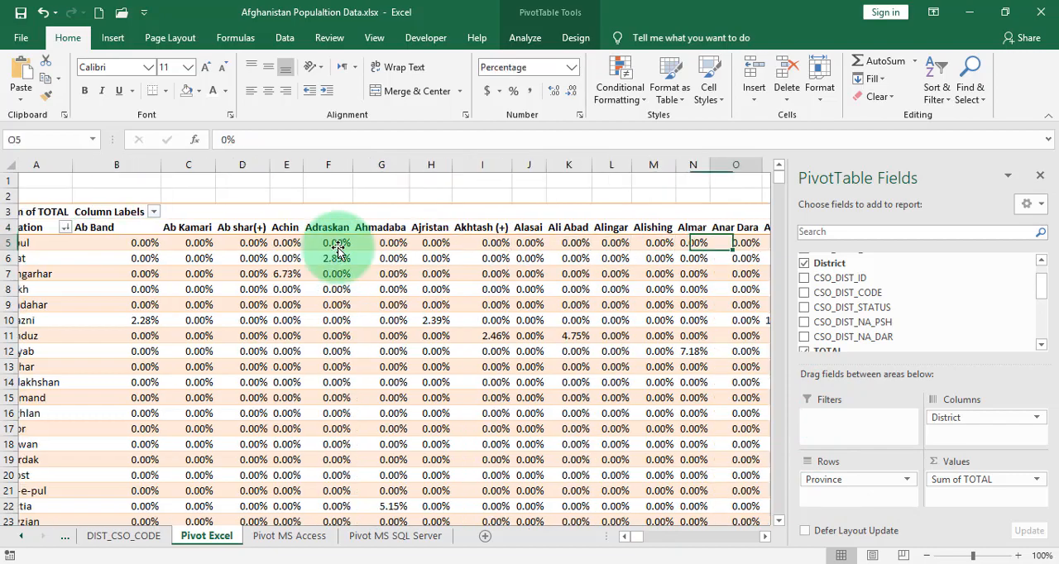
key(Right)
key(Right)
key(Right)
key(Right)
key(Right)
key(Right)
key(Right)
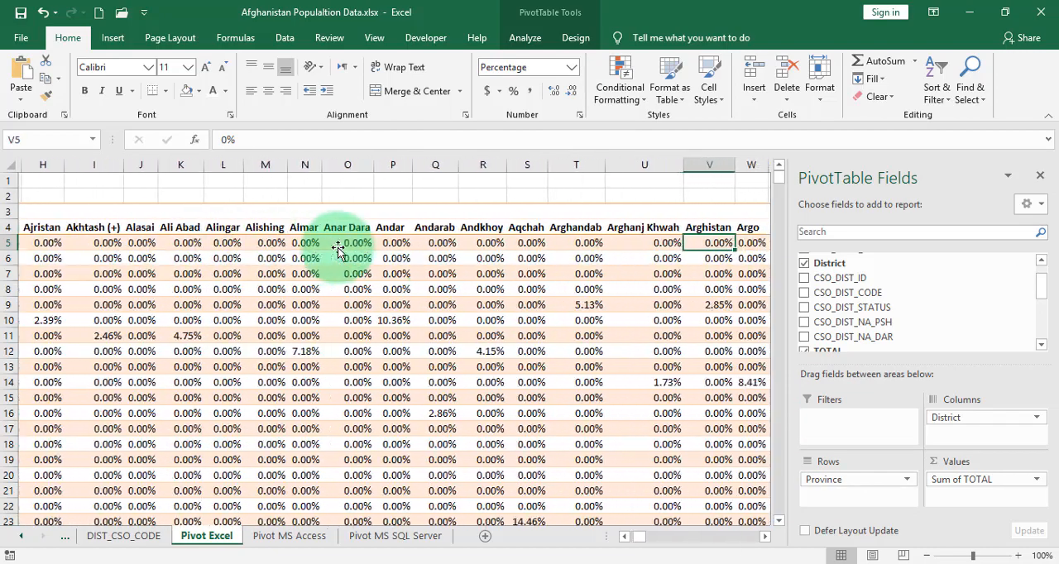
key(Right)
key(Right)
key(Right)
key(Right)
key(Right)
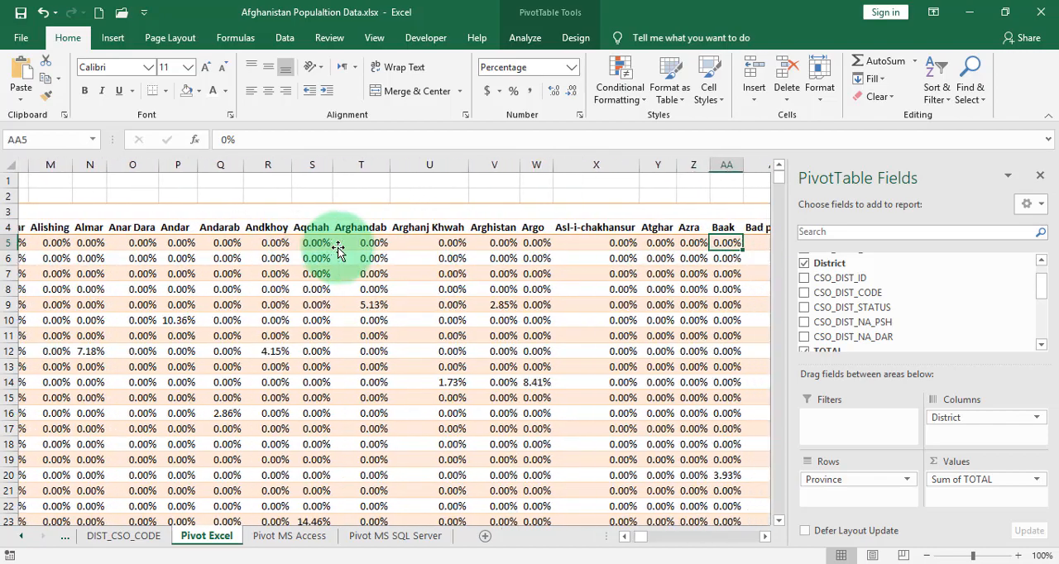
key(Right)
key(Right)
key(Right)
key(Right)
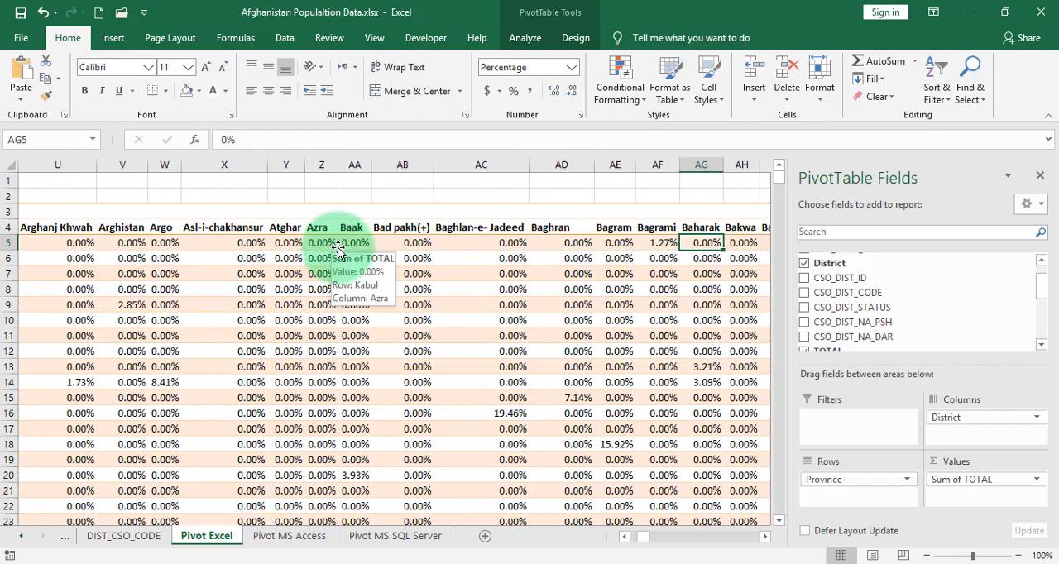
click(662, 242)
drag(646, 539, 425, 510)
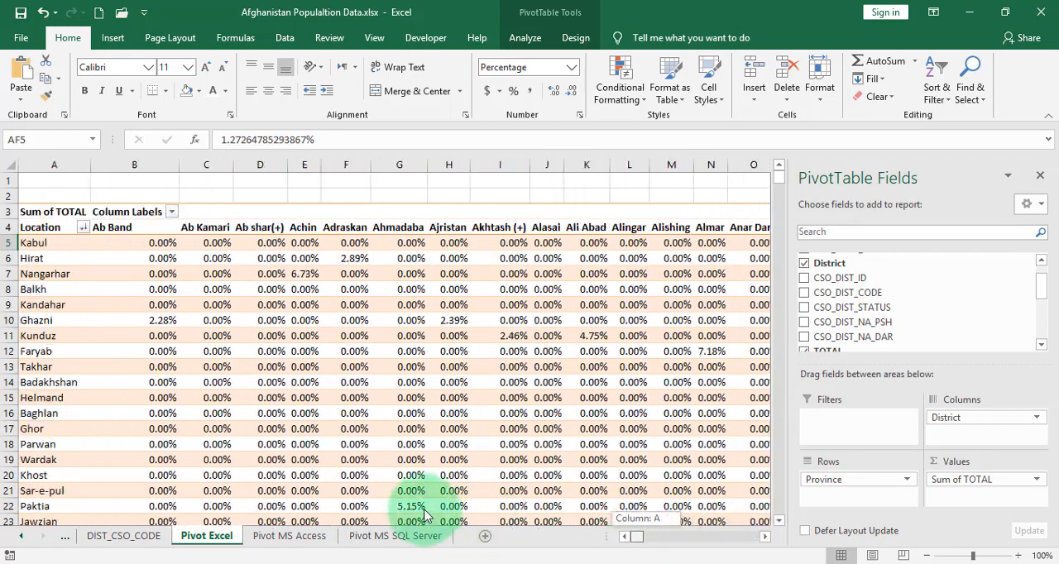
- Move Province to the Filters area and filter the pivot table to Kabul
drag(846, 483, 845, 420)
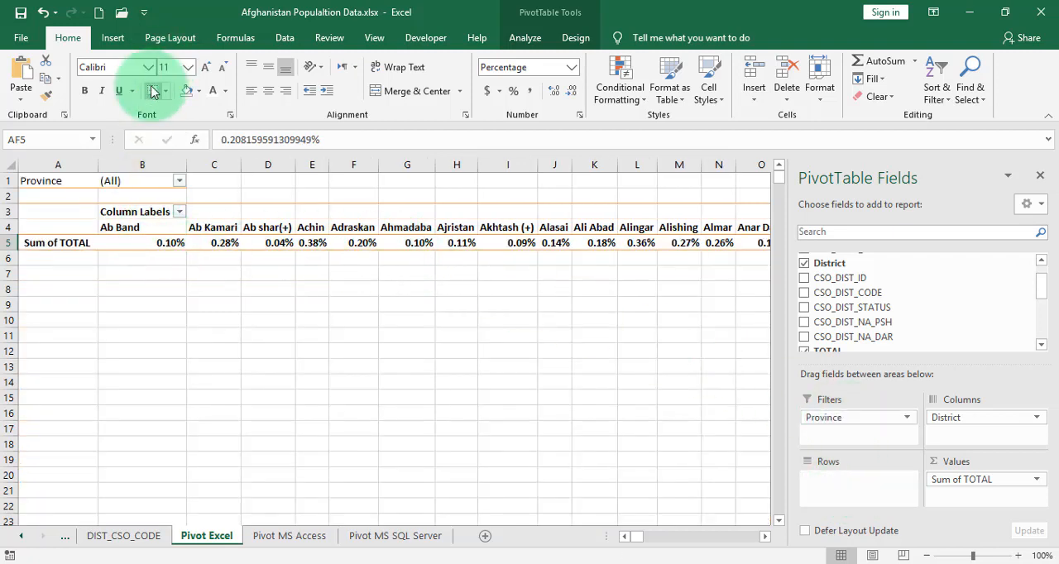
click(179, 180)
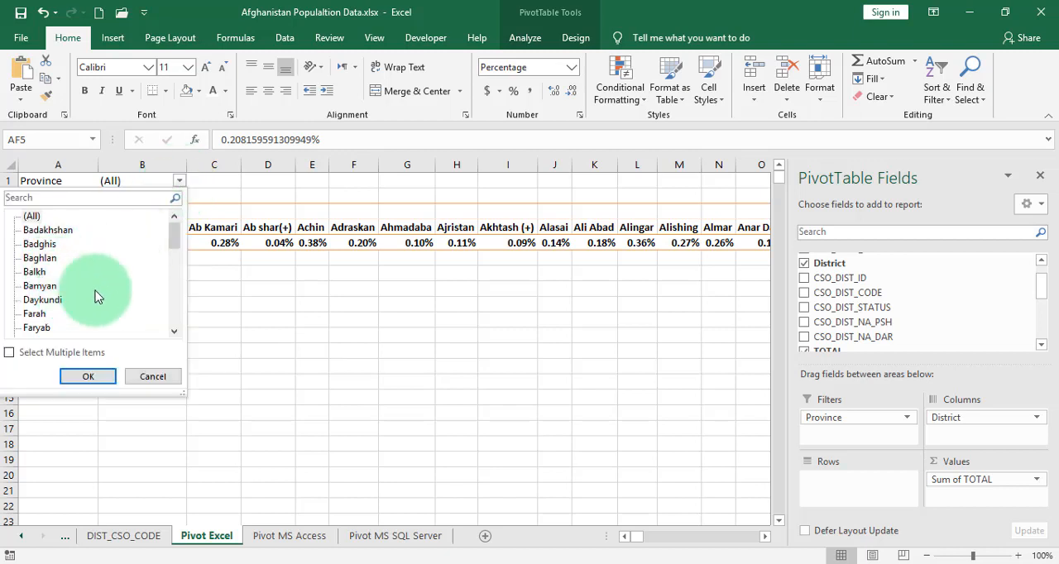
drag(176, 239, 164, 265)
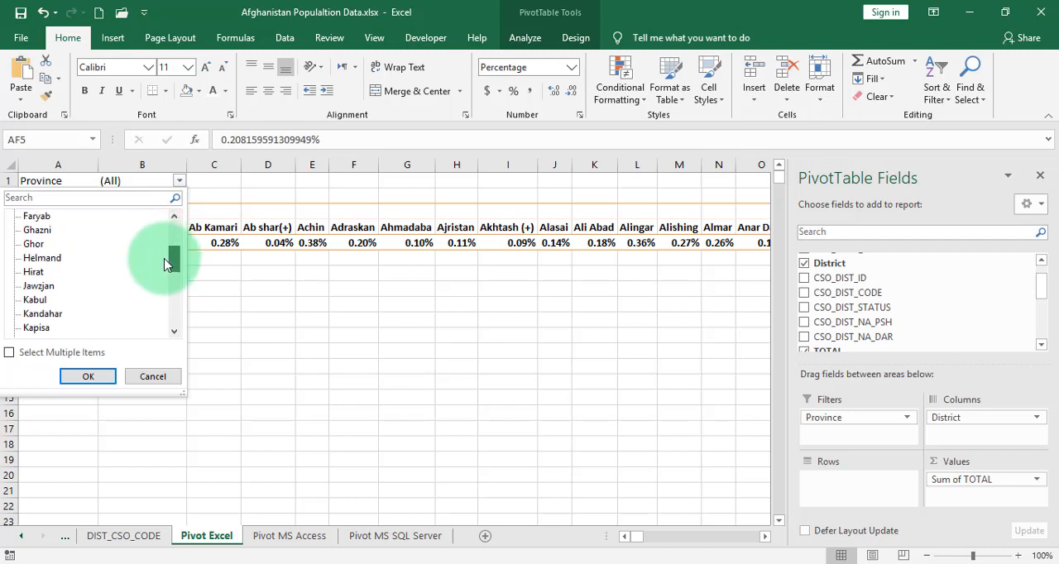
click(35, 286)
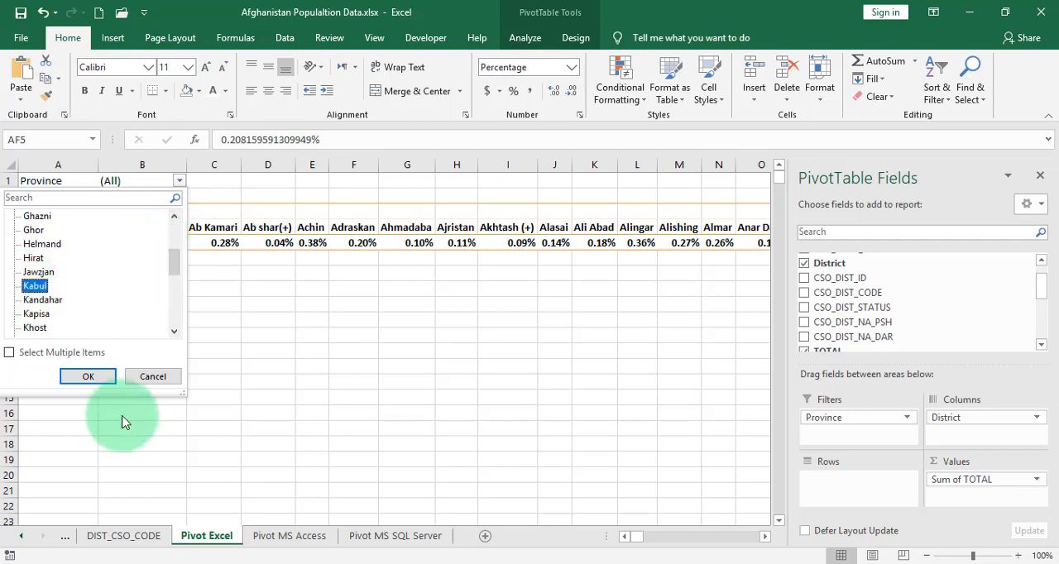
click(87, 376)
- Examine the percentage values of the Kabul districts across the columns
click(166, 243)
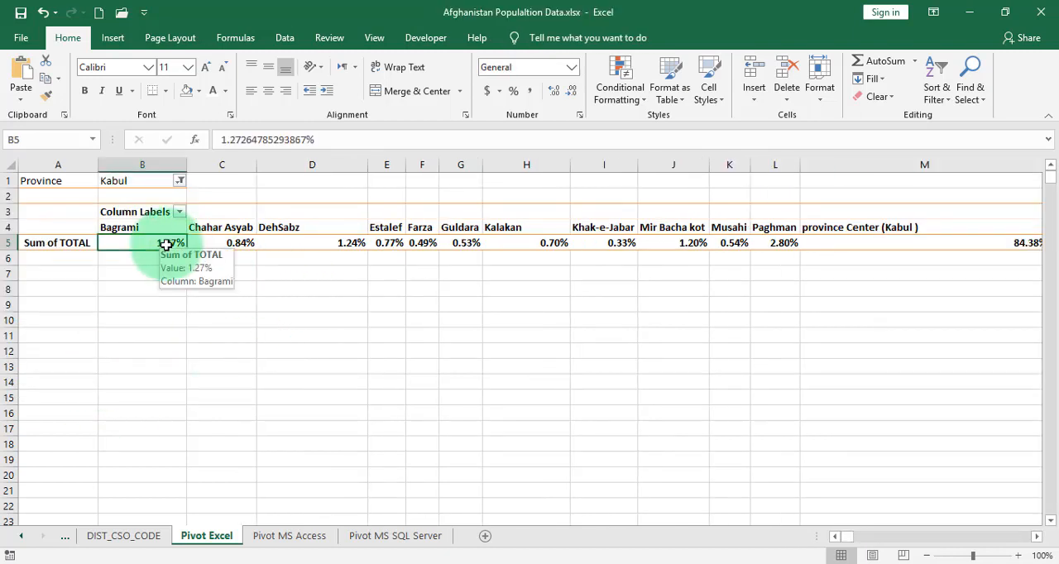
click(241, 243)
click(328, 242)
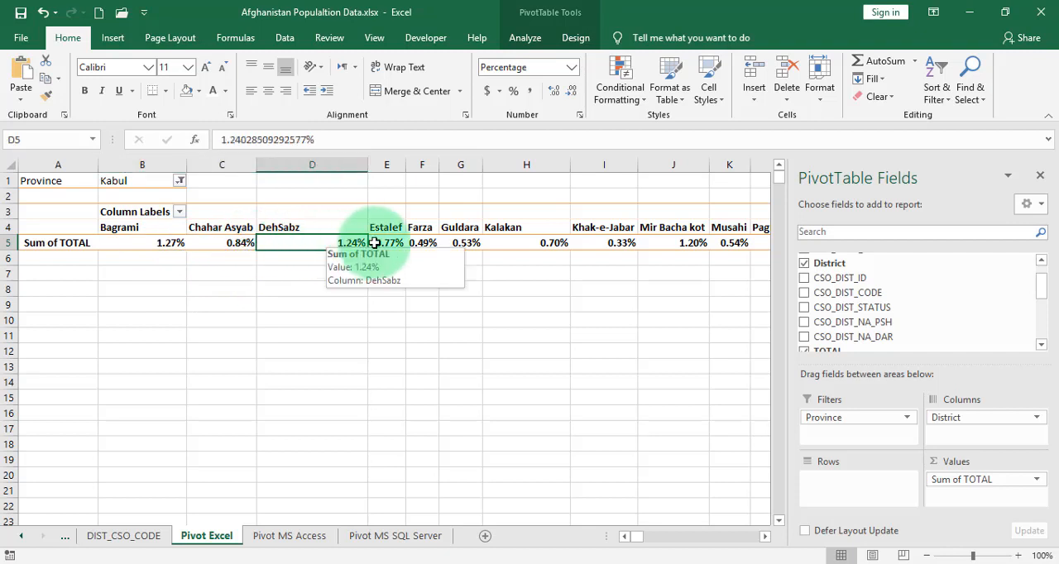
click(381, 244)
click(433, 245)
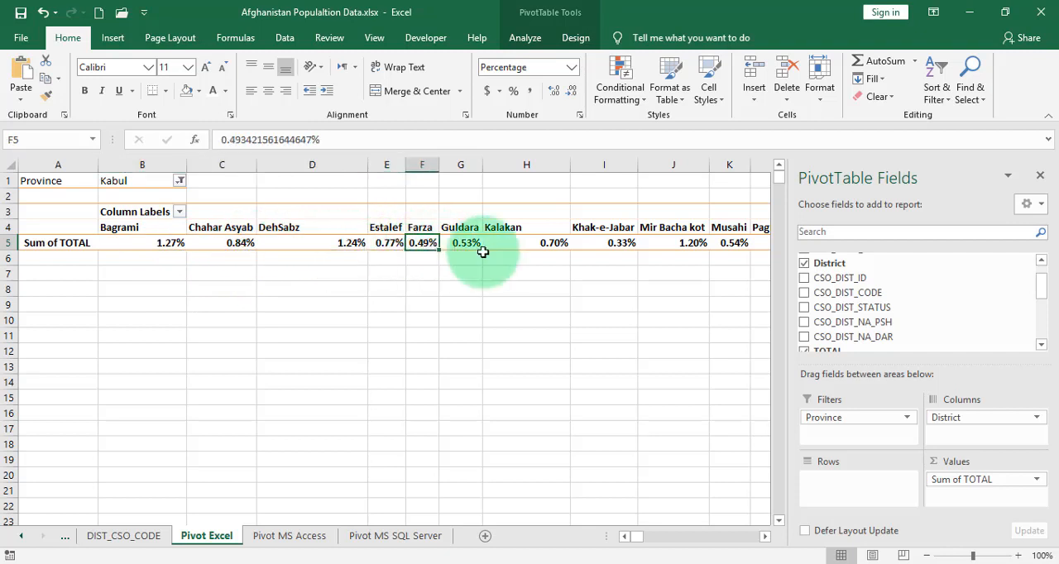
click(675, 244)
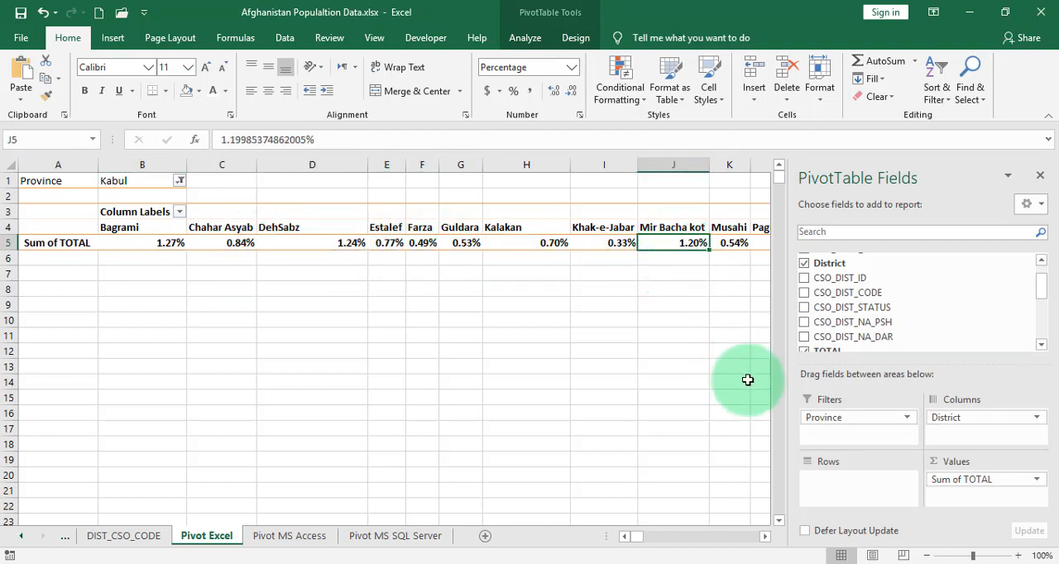
click(765, 536)
click(764, 536)
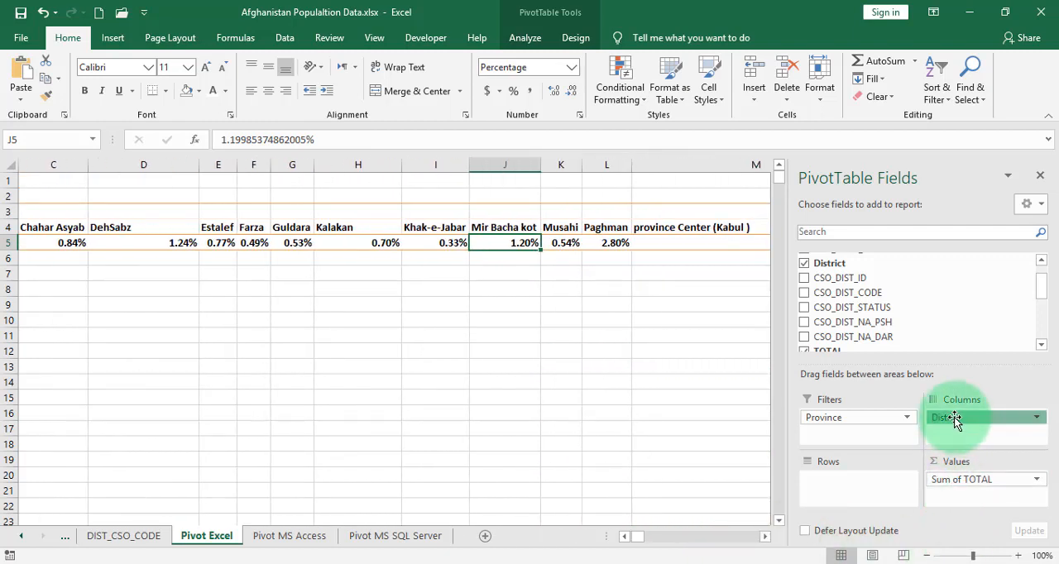
- Move the District field from Columns to Rows
drag(955, 419, 839, 489)
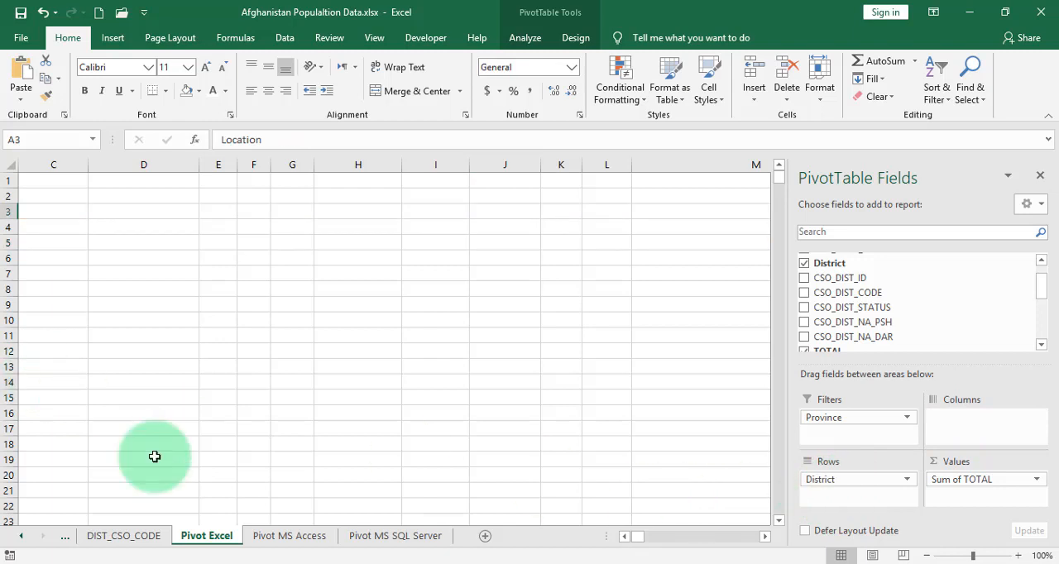
drag(637, 542, 625, 542)
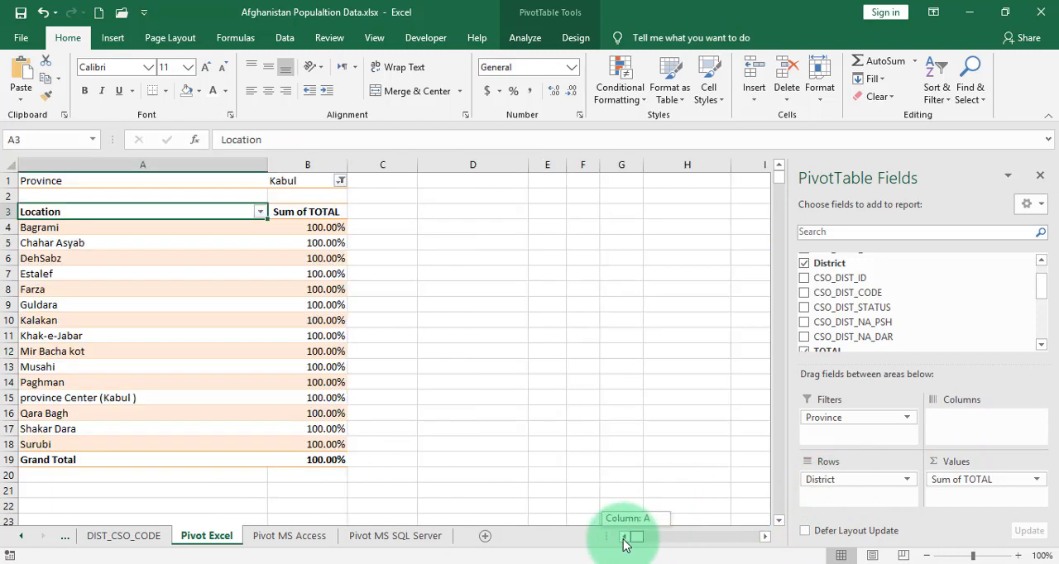
click(324, 257)
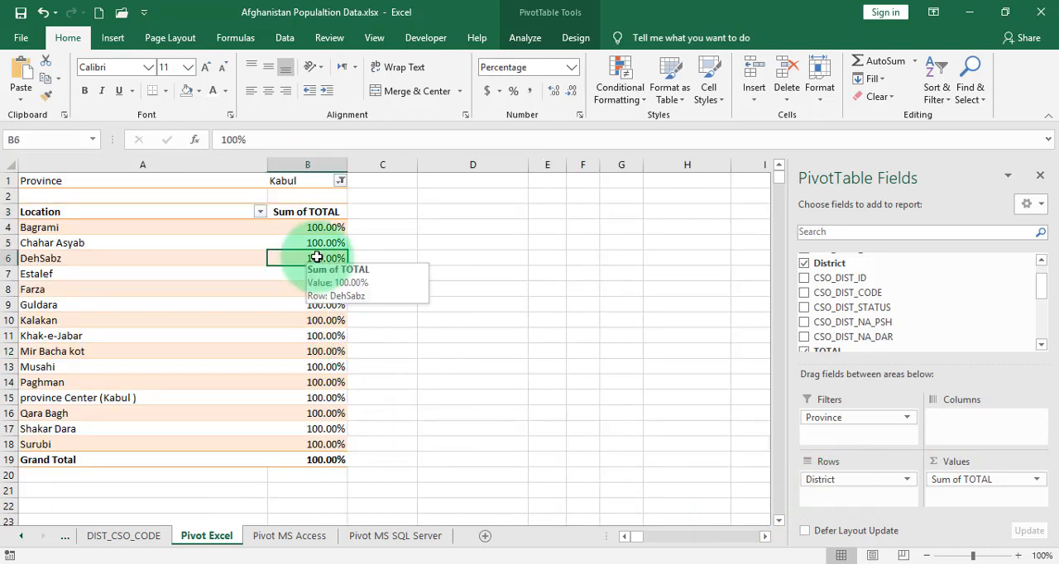
- Show the values as % of Grand Total
right_click(324, 258)
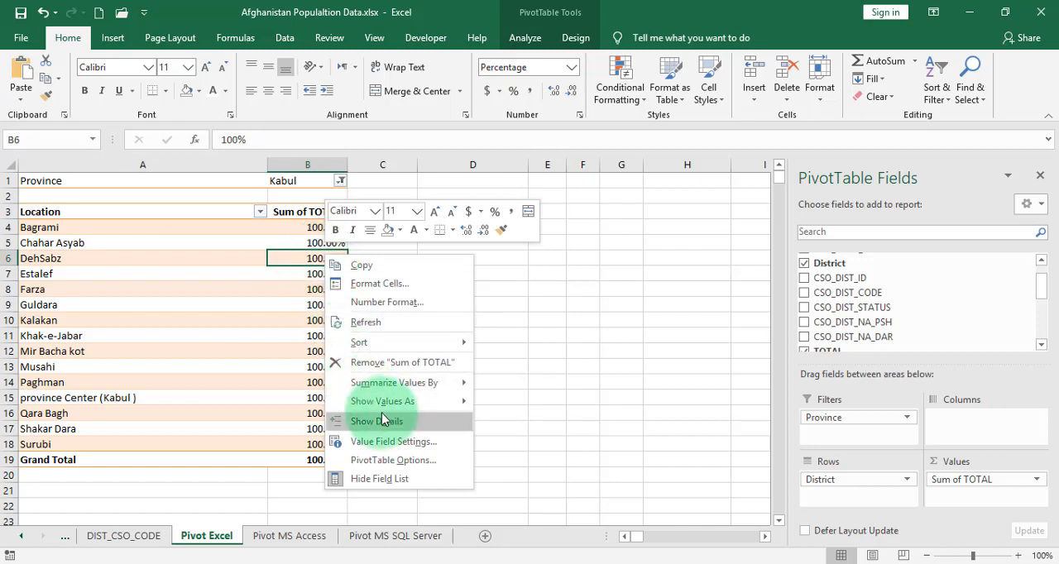
mouse_move(389, 405)
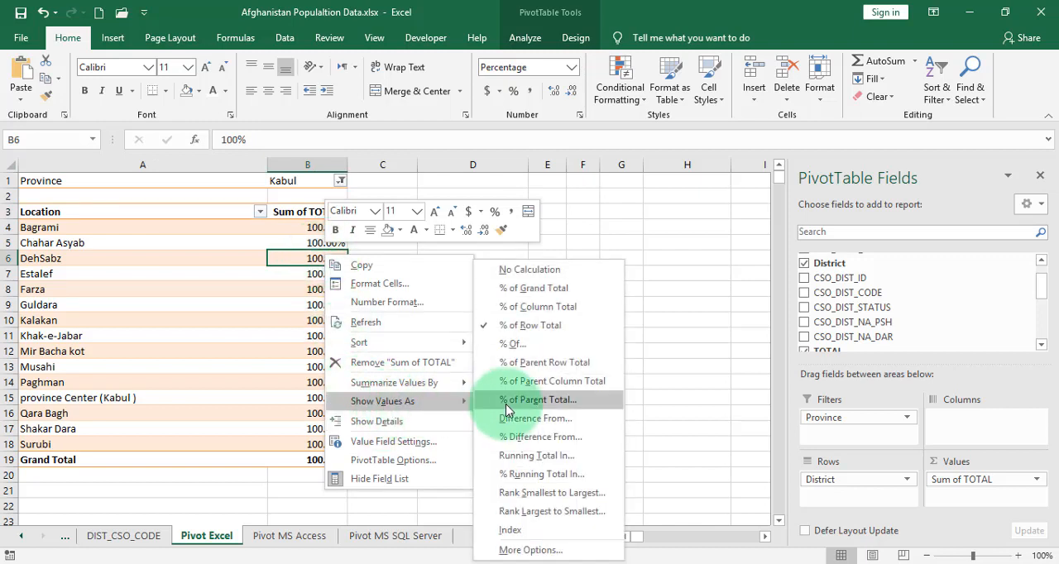
click(543, 288)
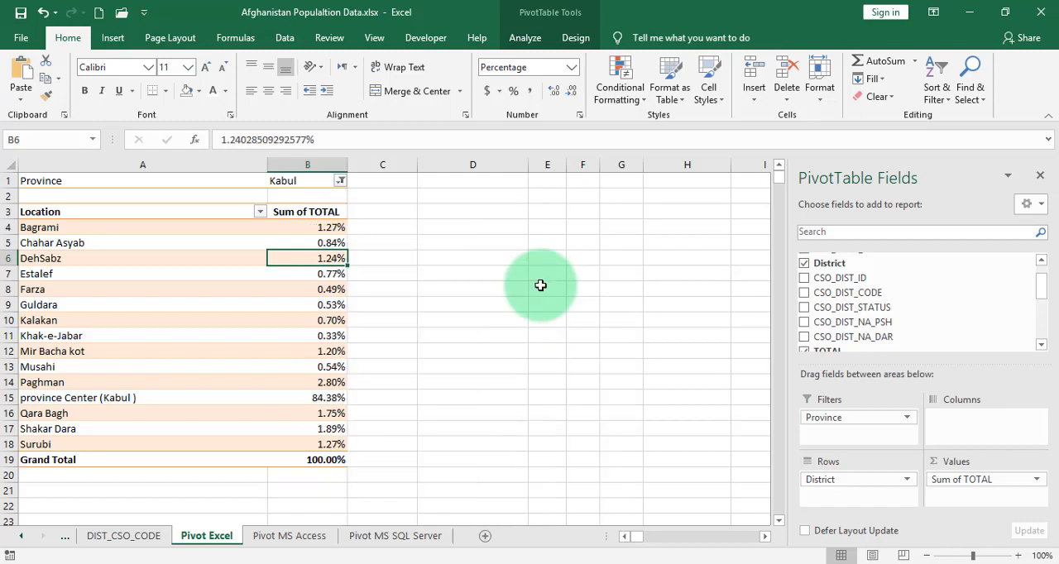
- Sort the Kabul districts by Sum of TOTAL from largest to smallest
right_click(328, 229)
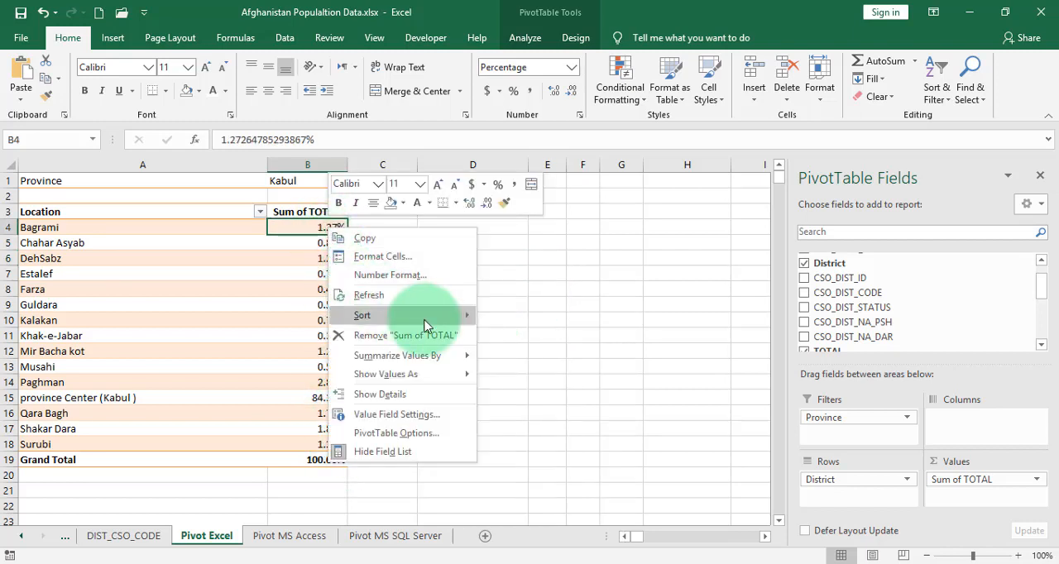
mouse_move(412, 316)
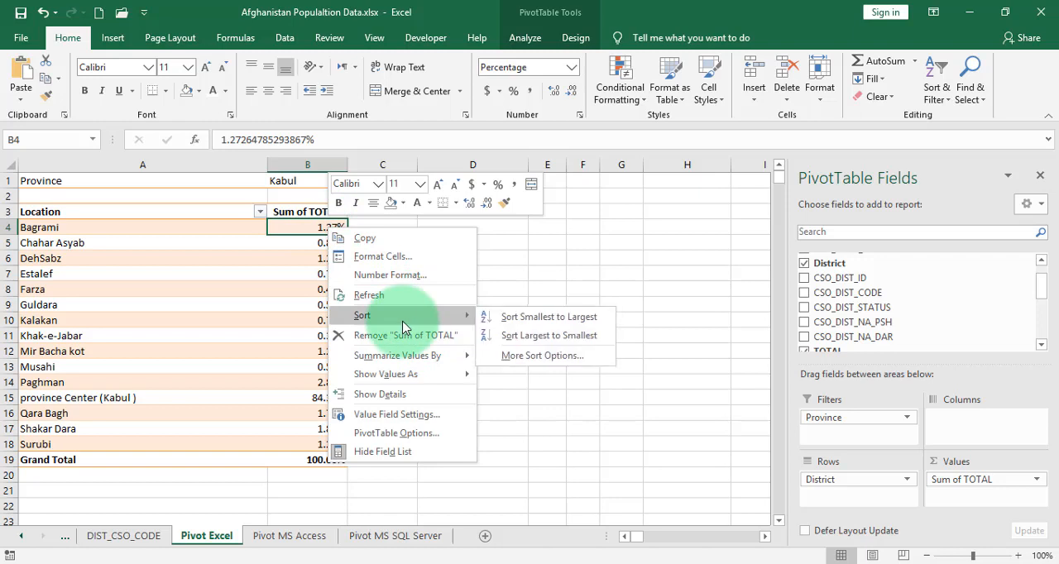
click(571, 336)
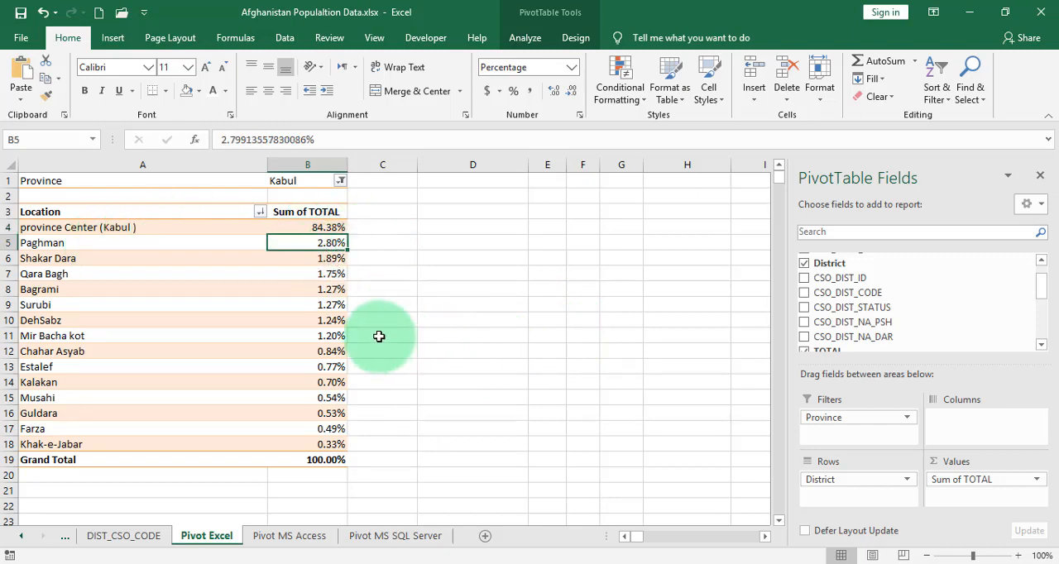
click(337, 260)
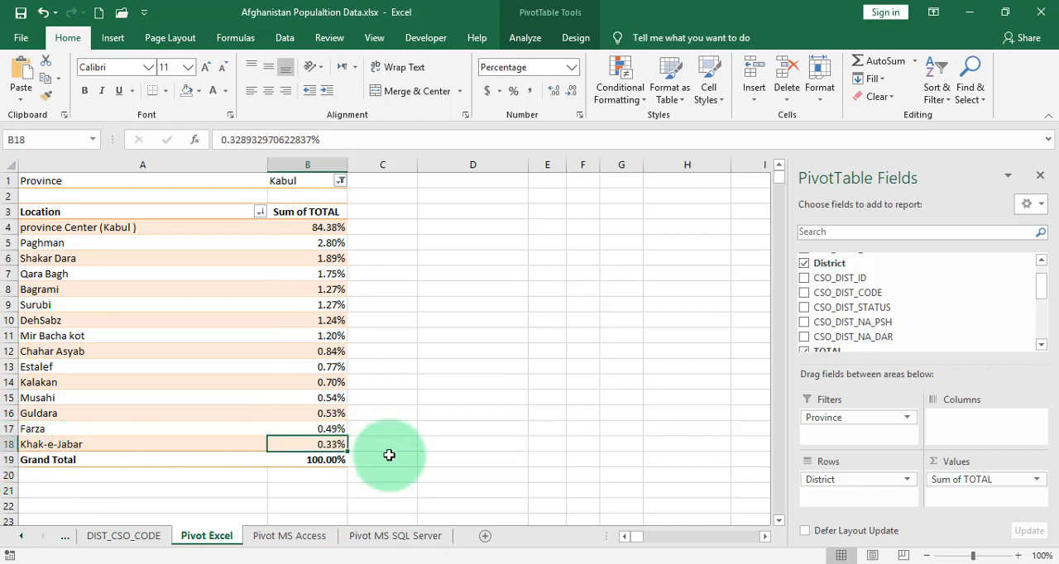
- Filter the pivot table's Province field to Nangarhar and review its district percentages
click(340, 180)
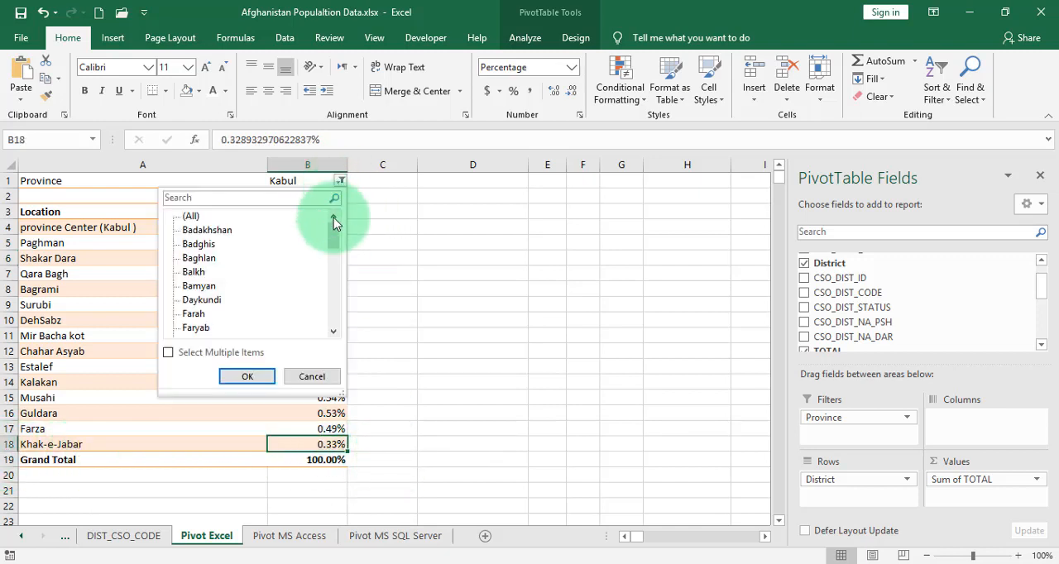
drag(333, 241, 322, 303)
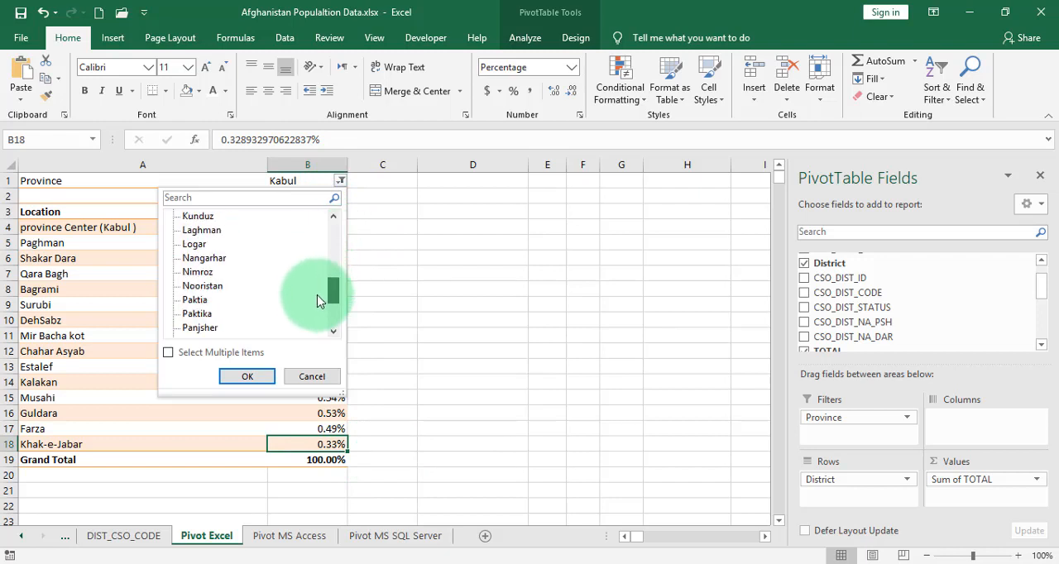
click(213, 259)
click(240, 375)
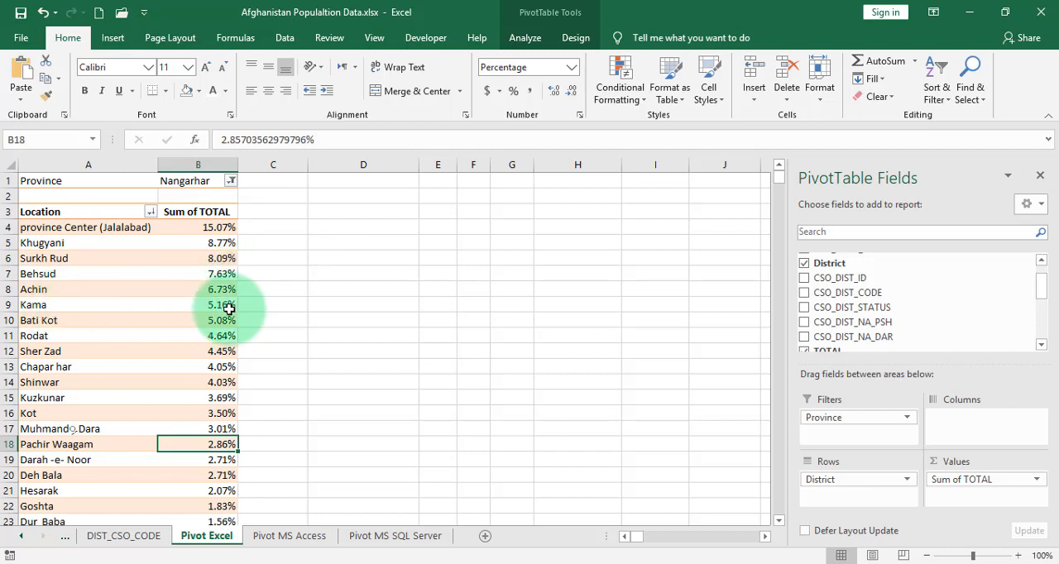
scroll(151, 350, down, 5)
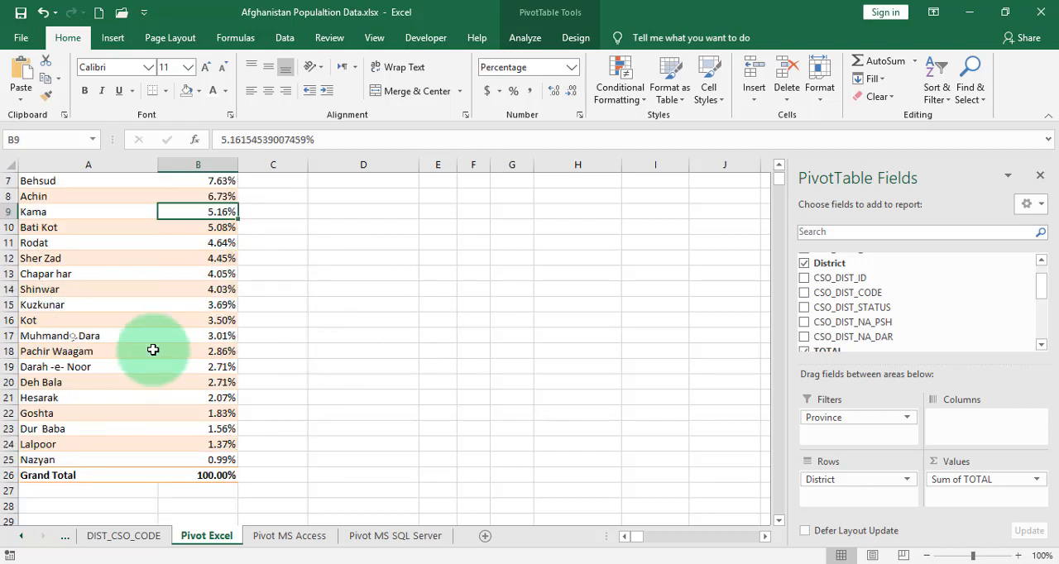
scroll(153, 351, up, 5)
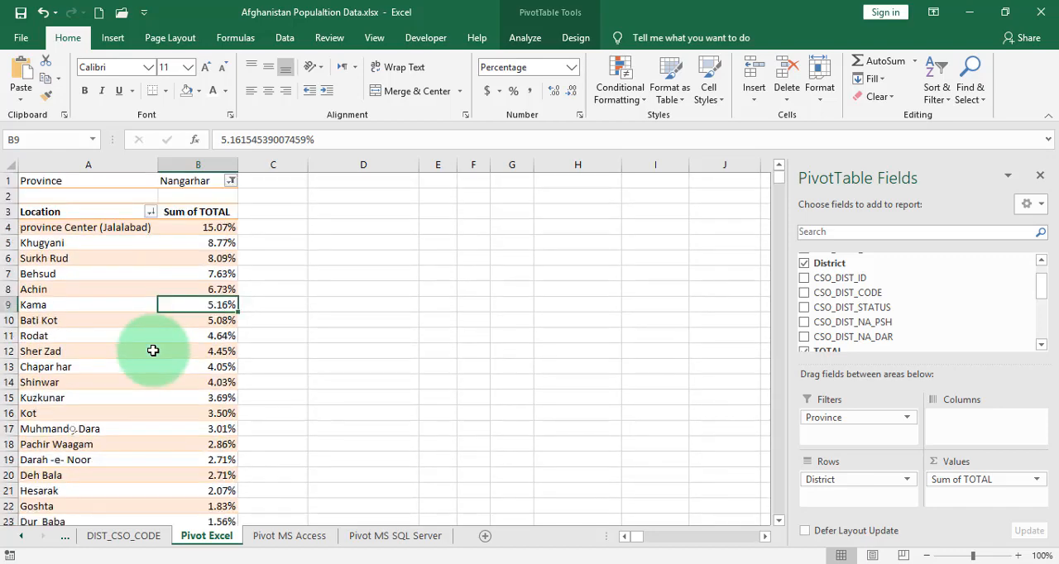
key(ctrl+z)
scroll(215, 274, up, 2)
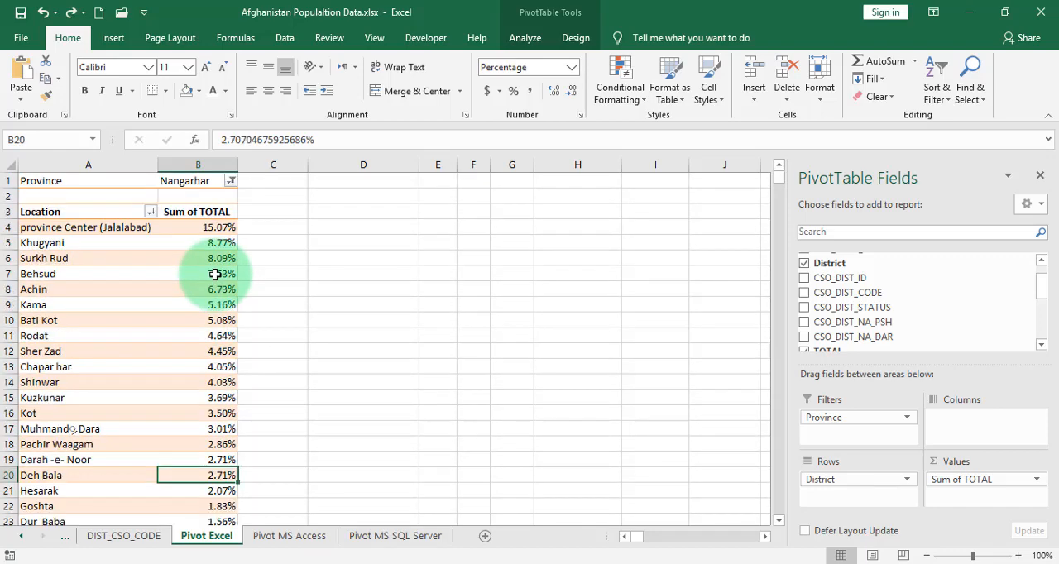
- Set the Sum of TOTAL values to show with No Calculation, displaying plain population totals
right_click(220, 246)
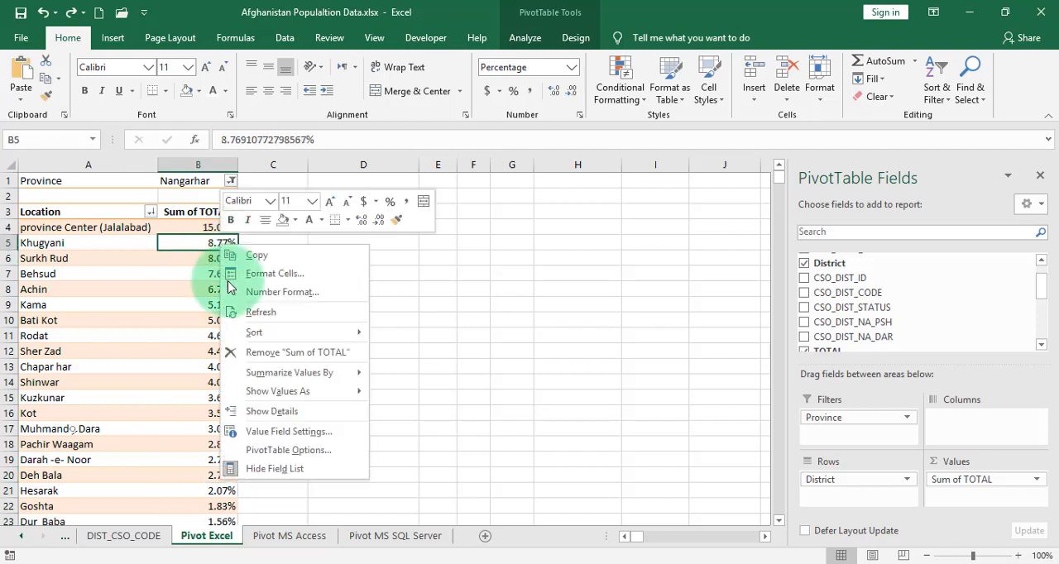
mouse_move(266, 395)
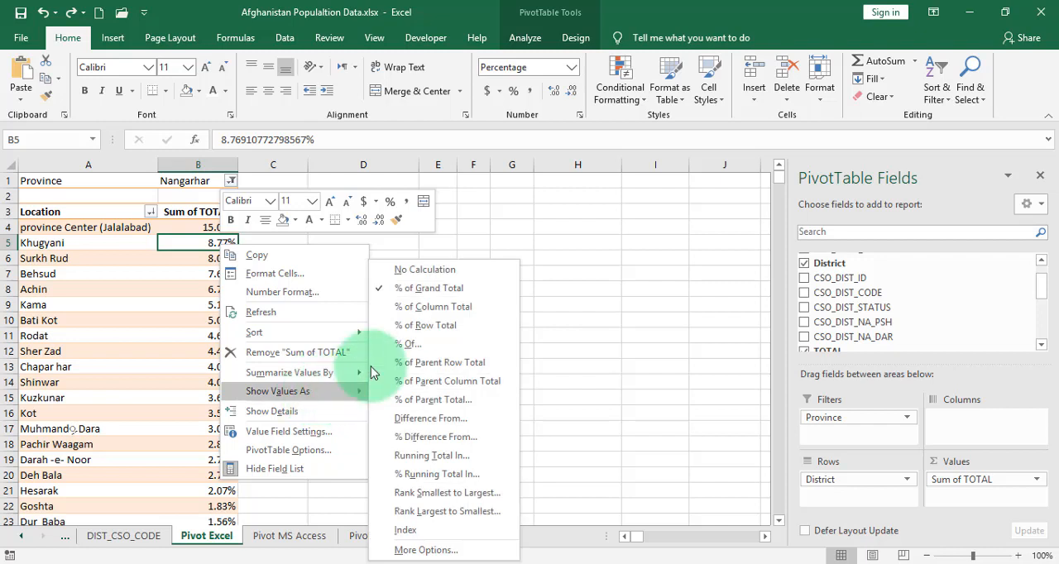
click(425, 271)
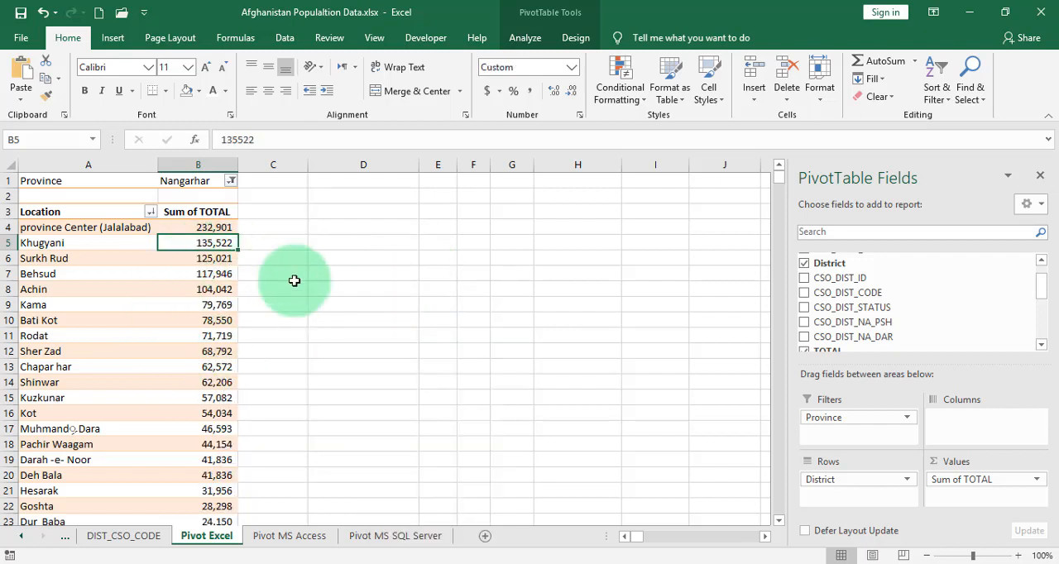
right_click(203, 287)
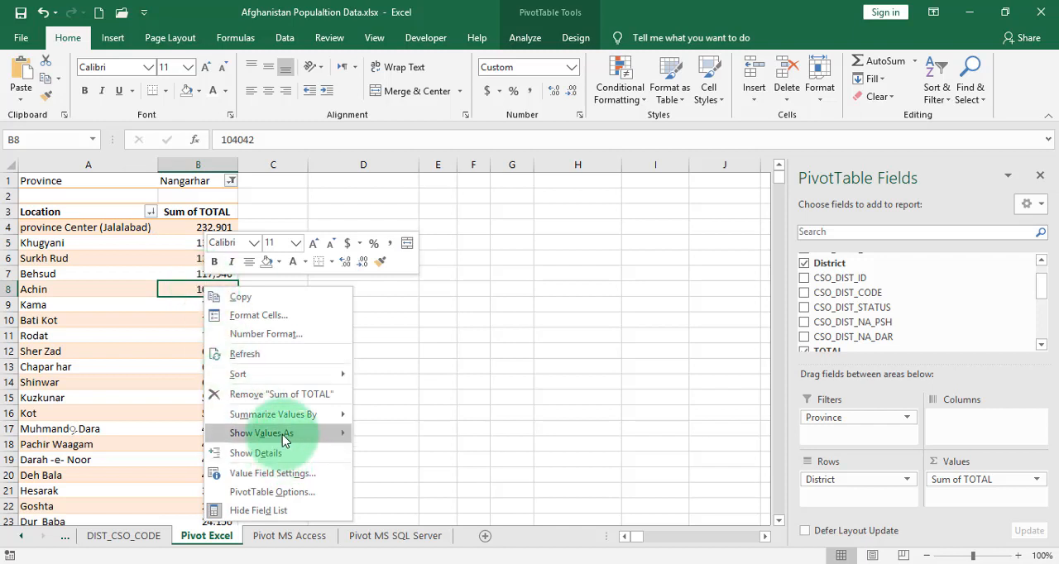
mouse_move(282, 439)
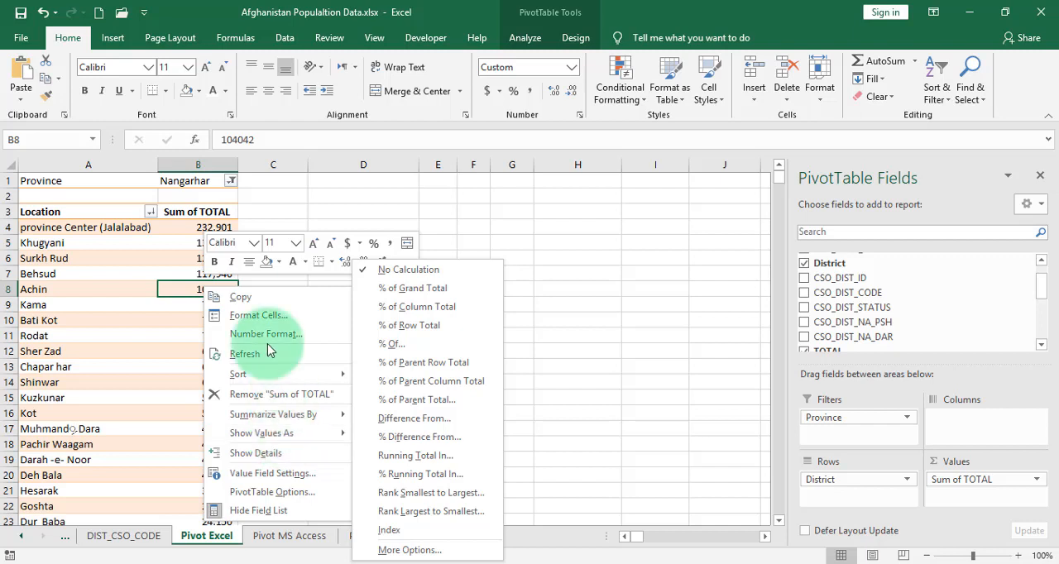
click(157, 328)
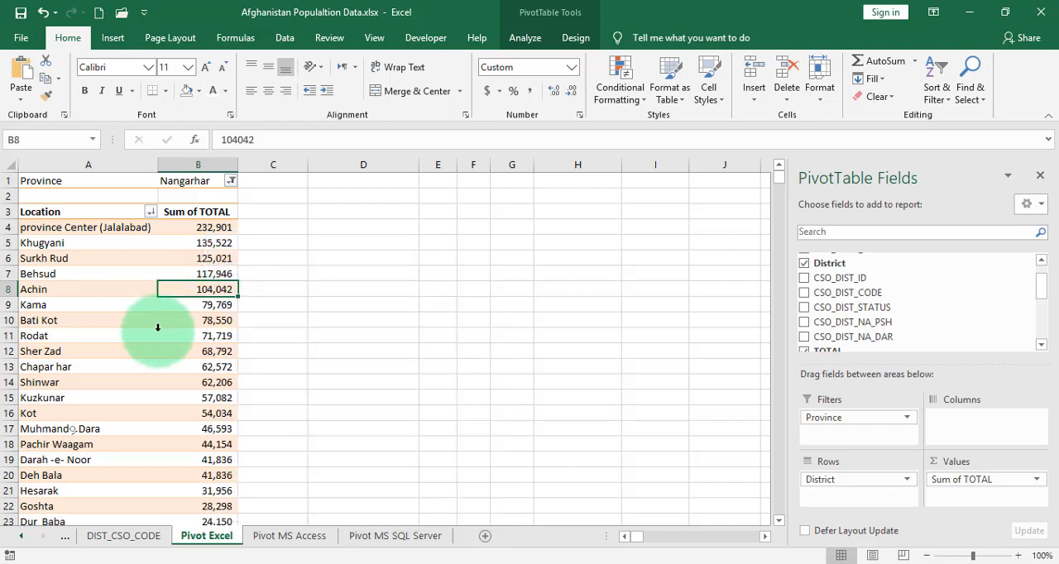